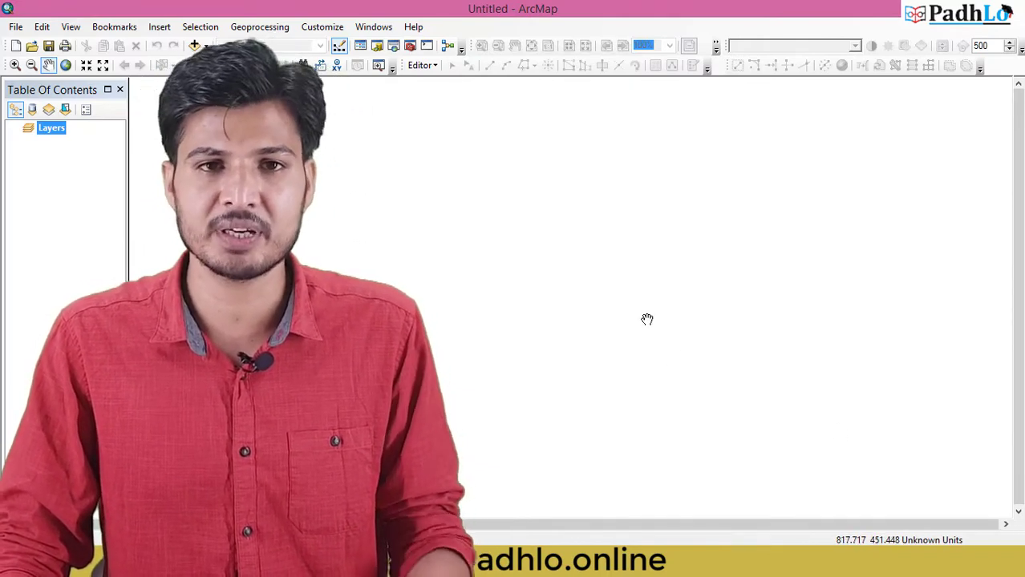
Open the Catalog and expand the folder connections down to the gis folder on F:\
click(377, 48)
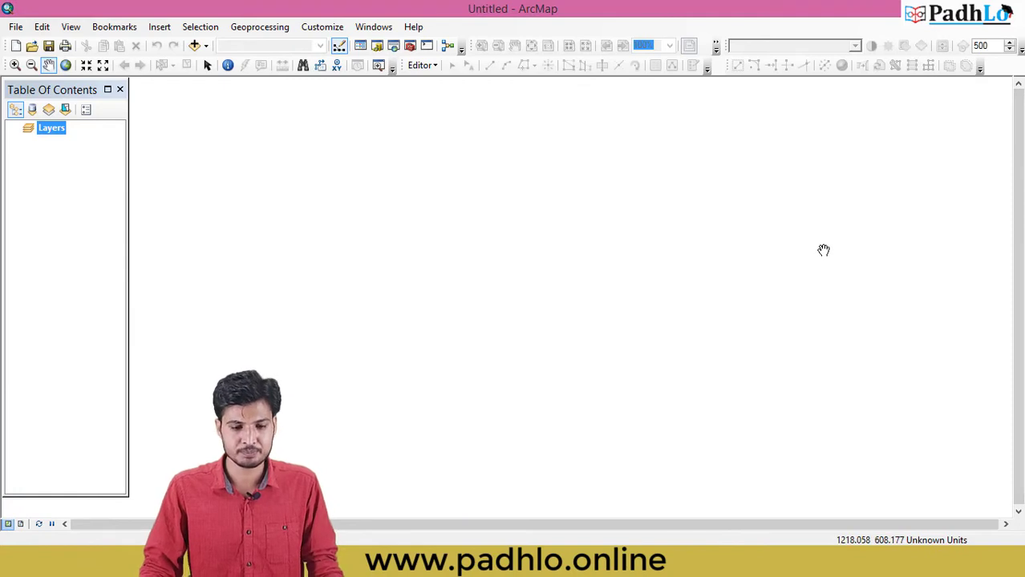
click(378, 47)
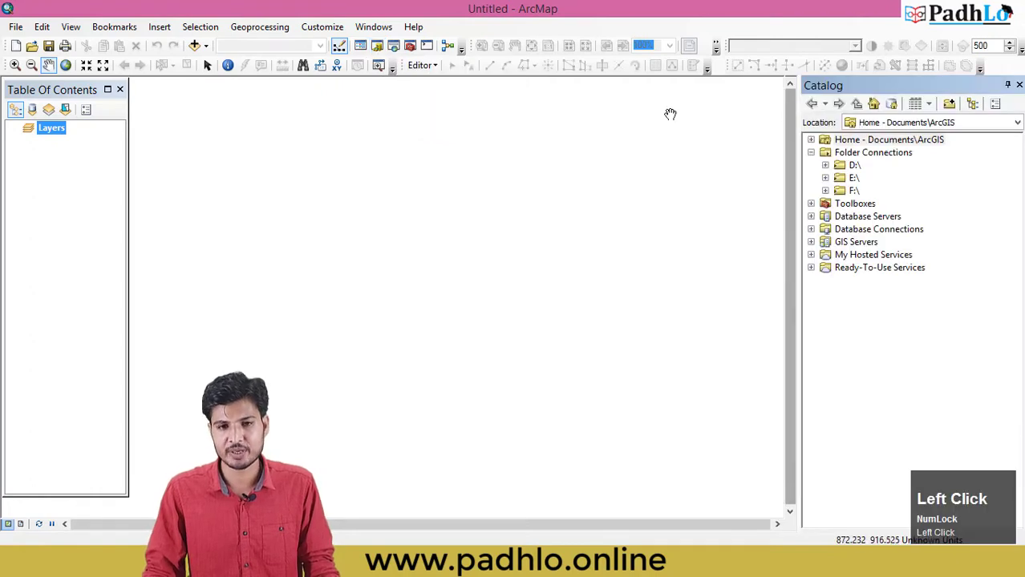
click(825, 164)
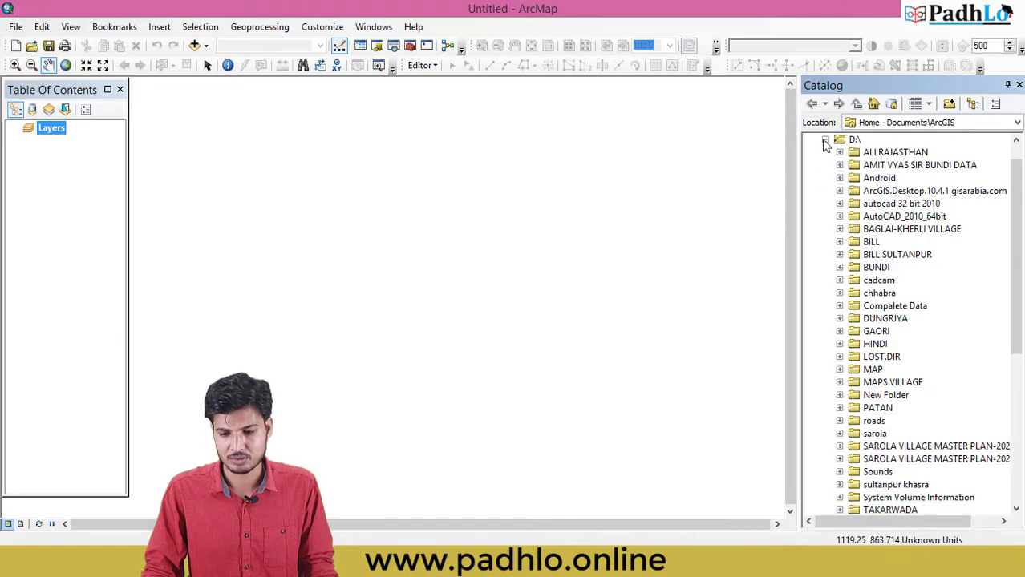
click(825, 140)
click(825, 190)
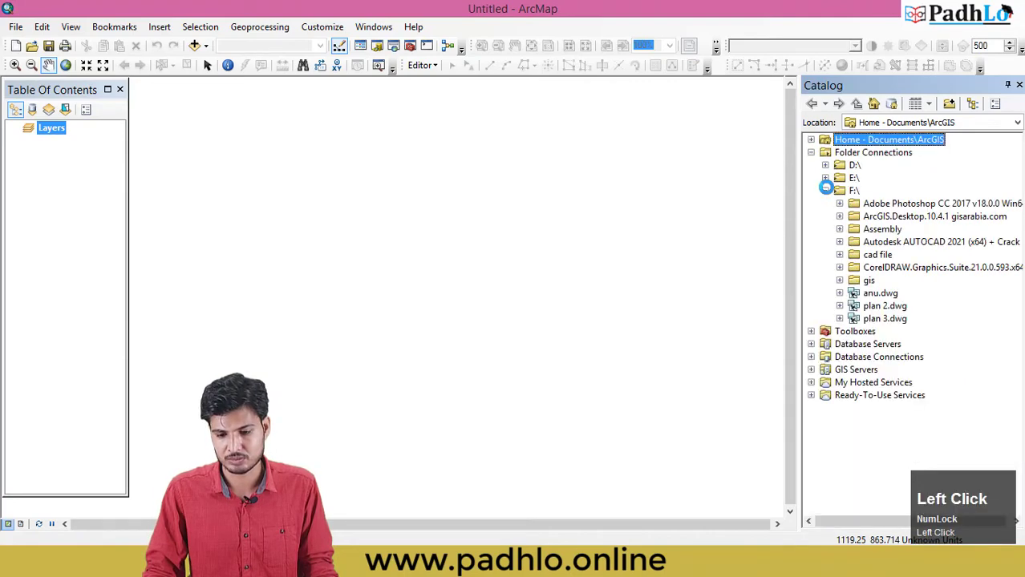
click(839, 281)
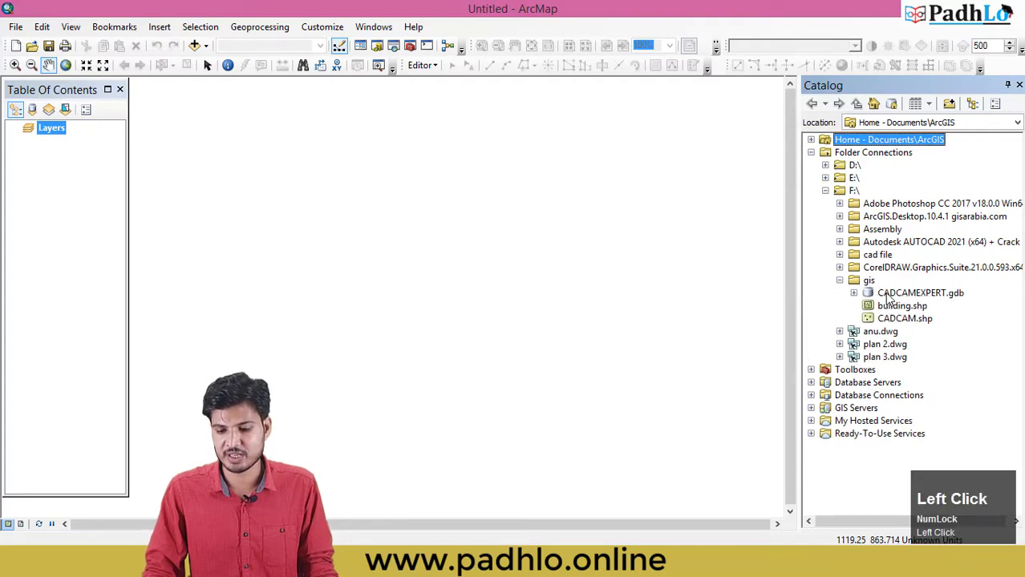
Look over the building.shp and CADCAM.shp shapefiles in the gis folder and view the CADCAM shapefile's properties
click(892, 306)
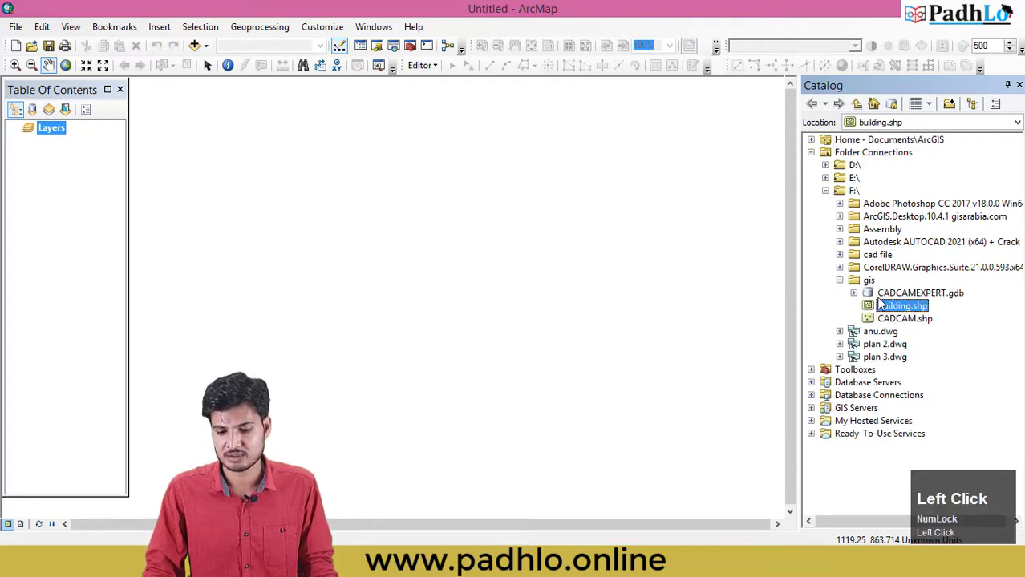
click(897, 319)
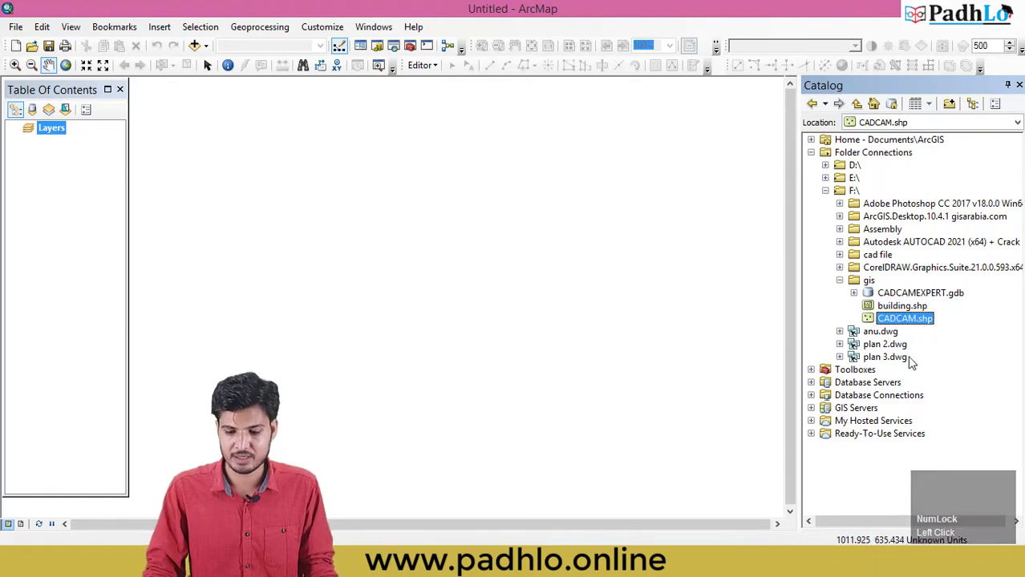
click(903, 321)
double_click(904, 322)
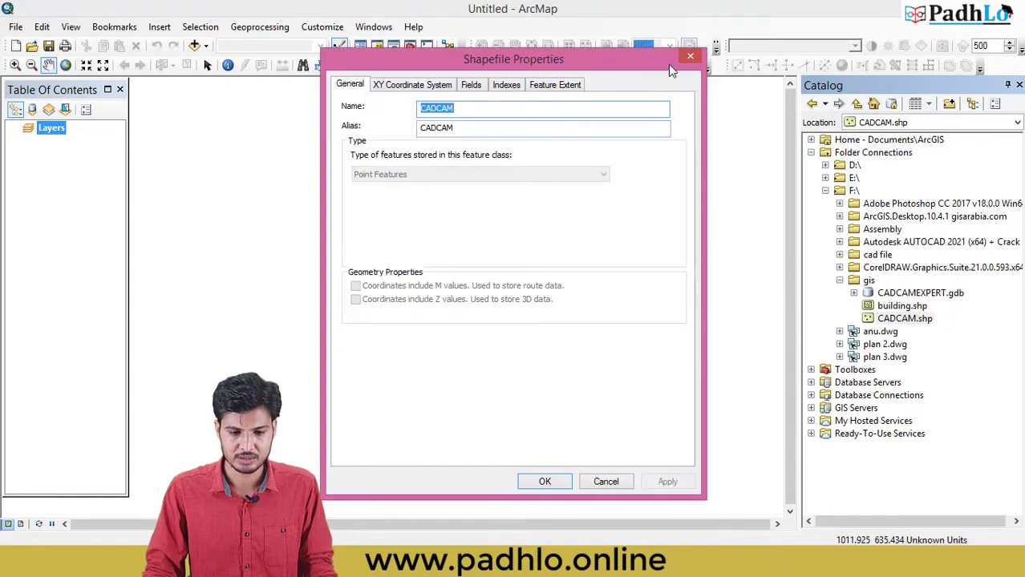
click(689, 57)
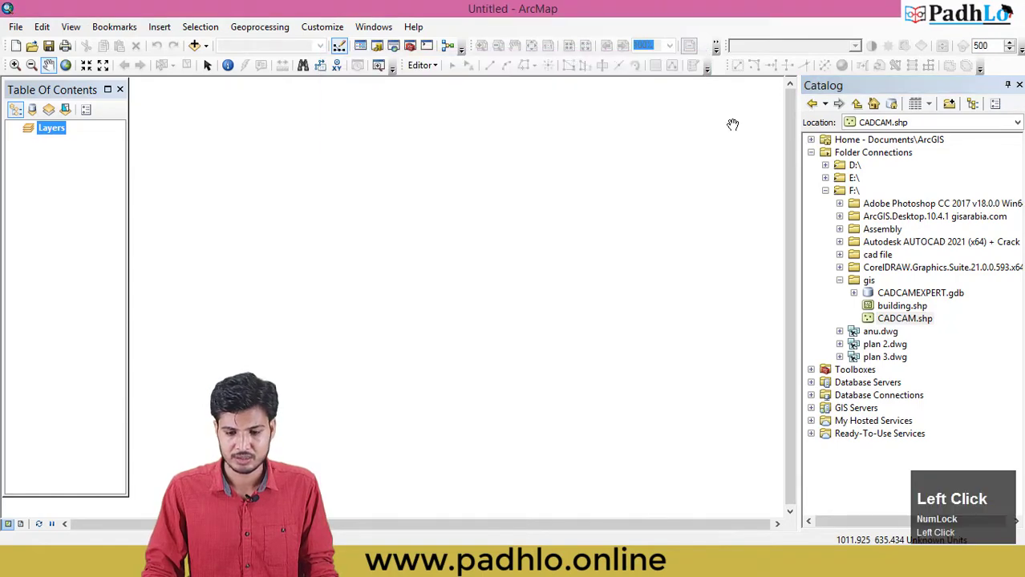
Add the CADCAM.shp shapefile to the map's layers and close the Catalog
click(899, 321)
drag(900, 325, 156, 167)
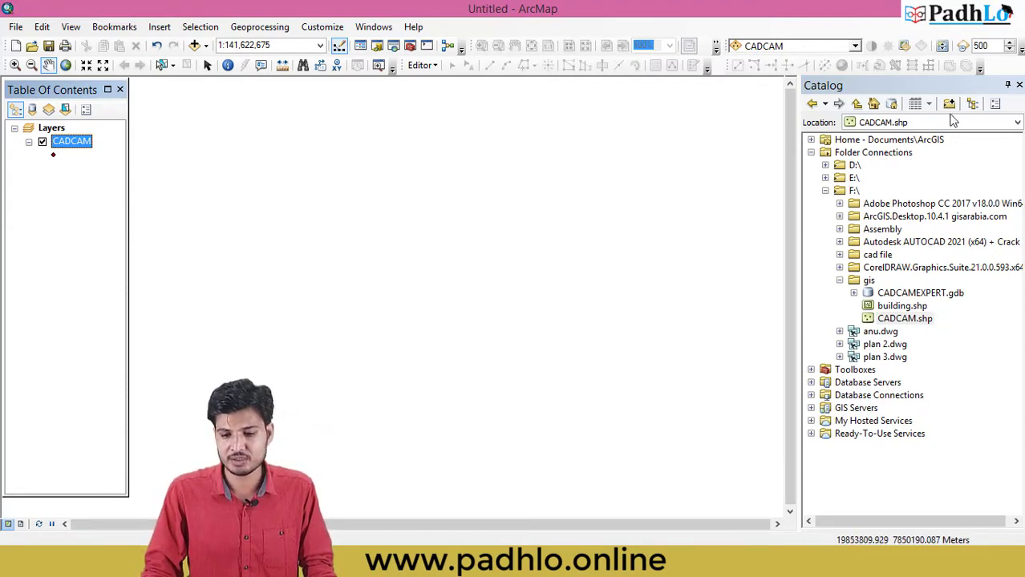
click(1018, 84)
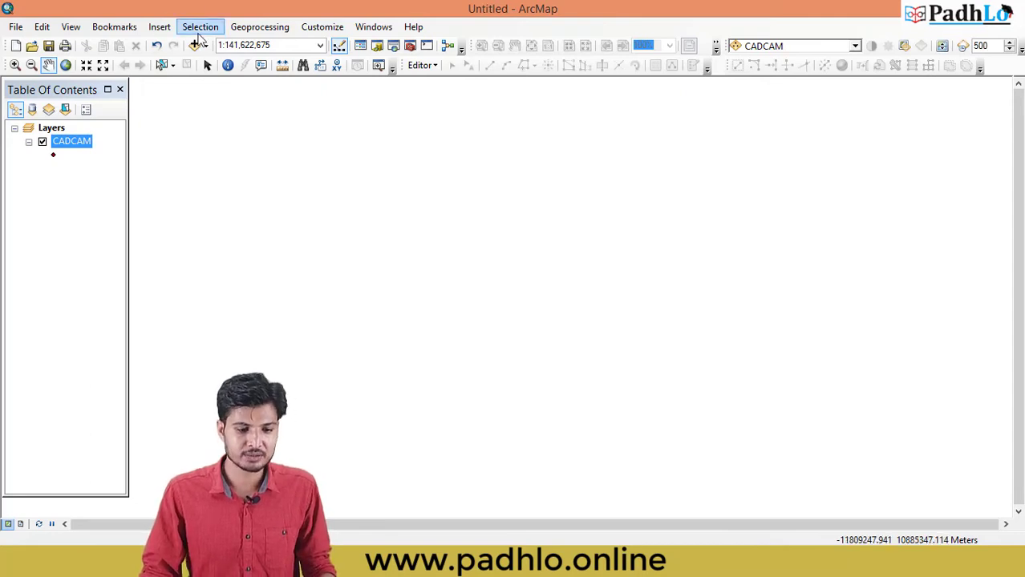
Add the building.shp shapefile from the Catalog's gis folder as a map layer, closing the Catalog when done
click(377, 47)
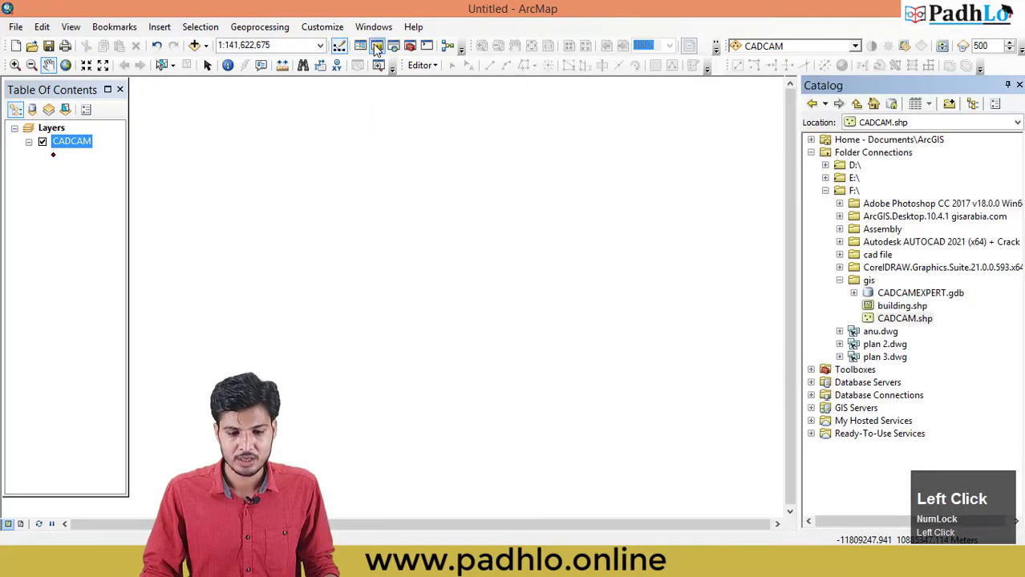
click(898, 306)
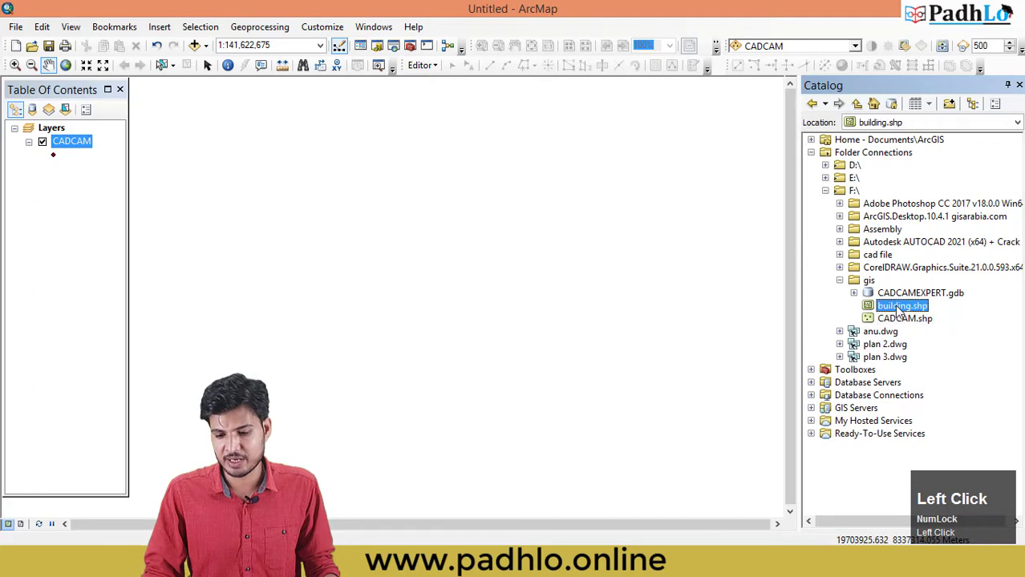
drag(919, 309, 80, 135)
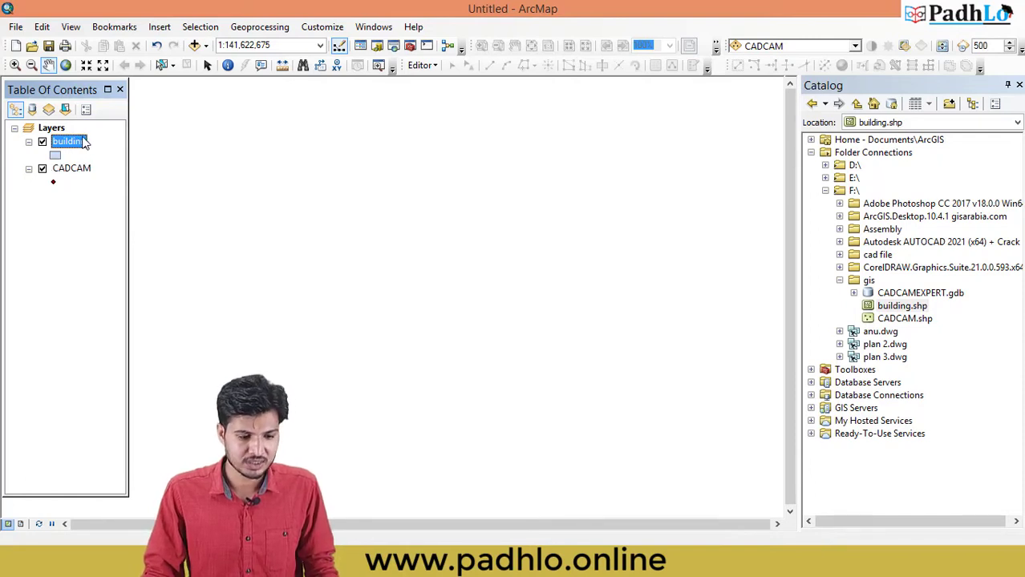
click(1019, 85)
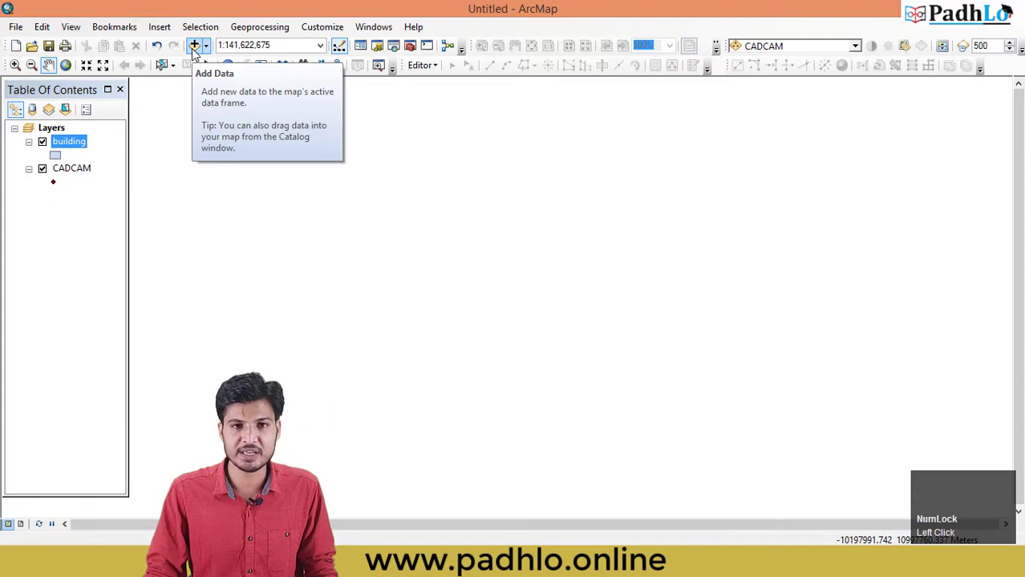
Add the balakund.JPG image from the cadcam folder to the map and zoom to that layer
click(193, 47)
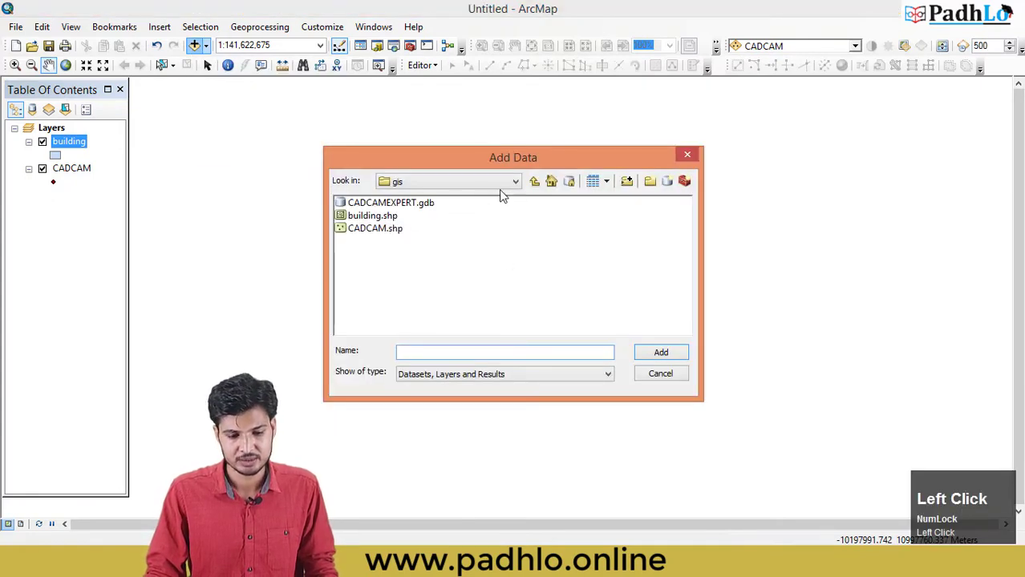
click(502, 185)
click(427, 238)
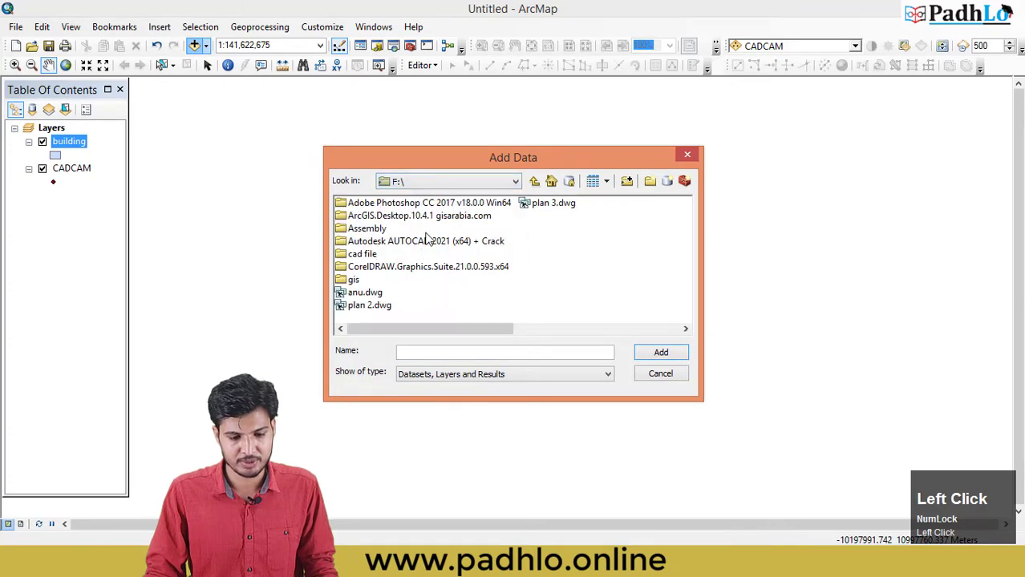
double_click(366, 223)
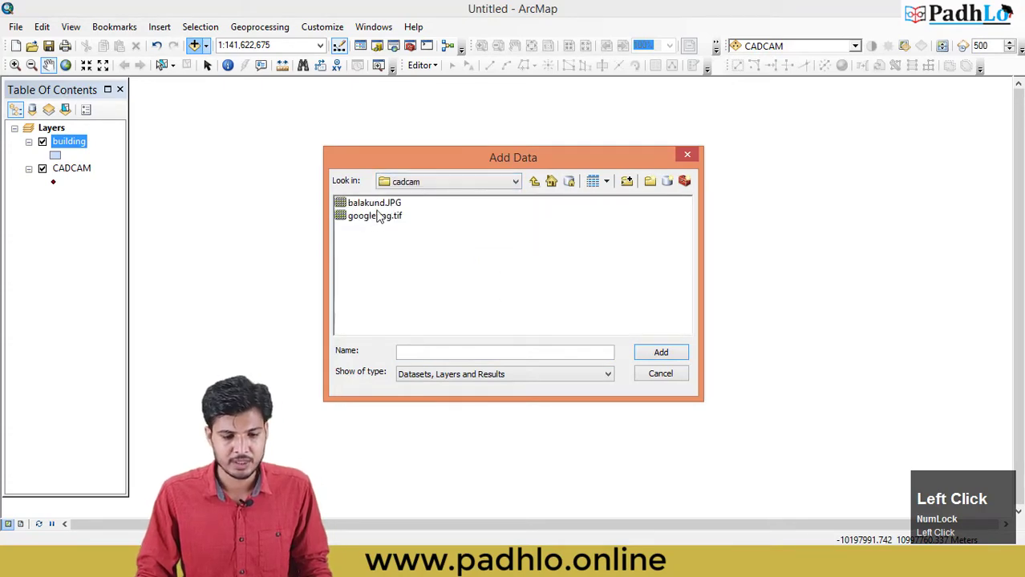
click(370, 207)
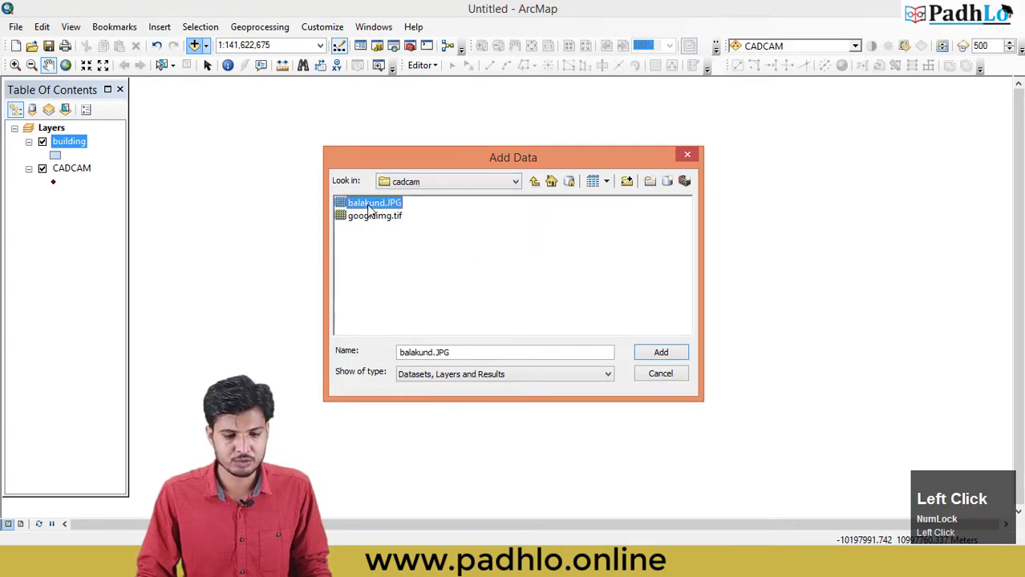
click(661, 356)
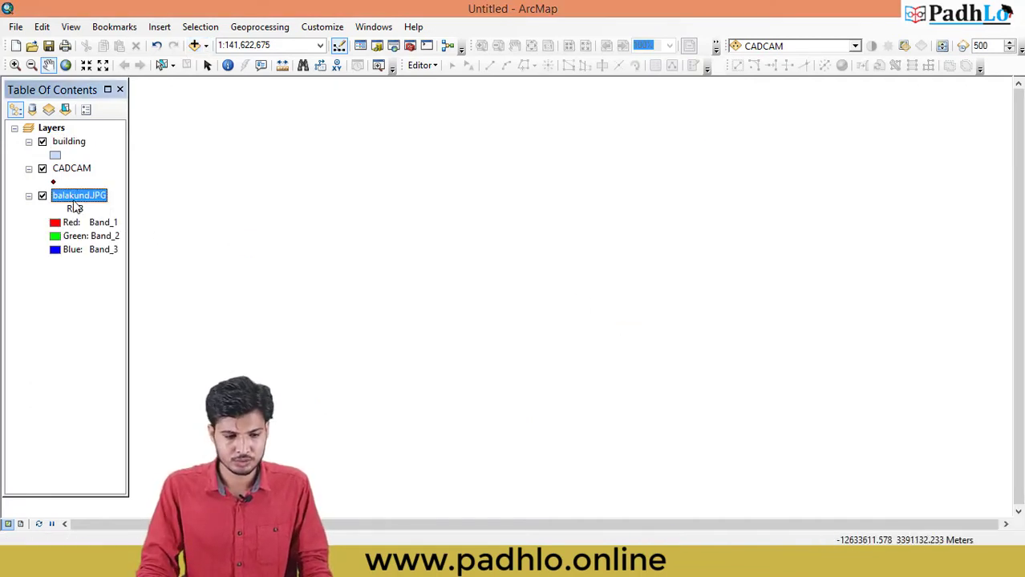
right_click(77, 200)
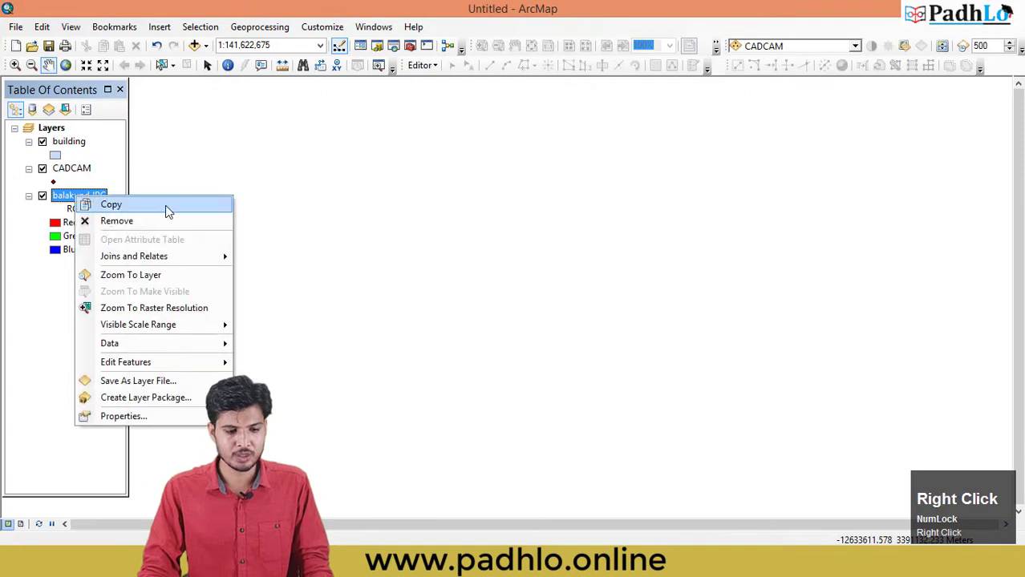
click(145, 279)
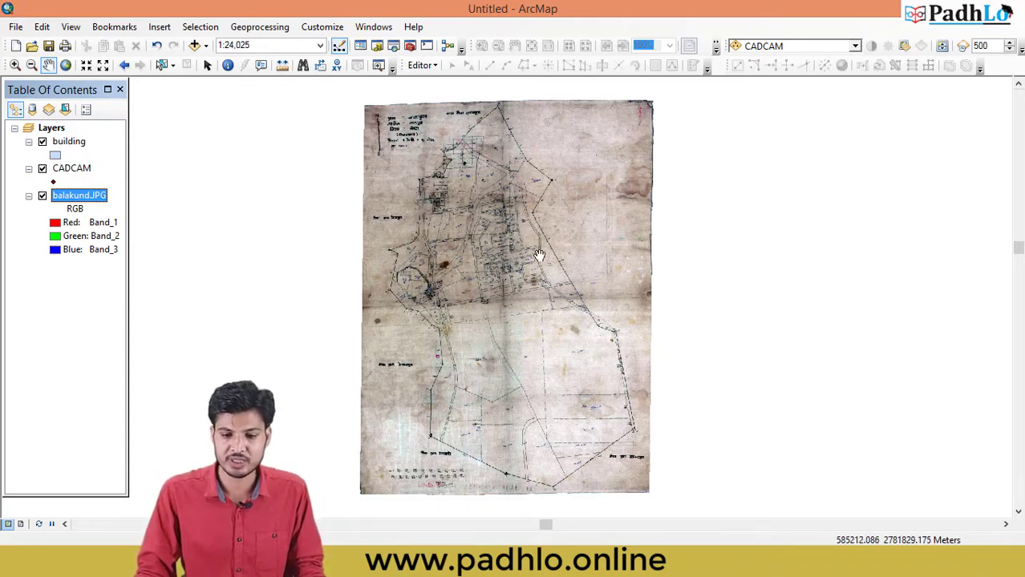
Start an edit session for the building layer, with the whole balakund.JPG village map in view
click(71, 142)
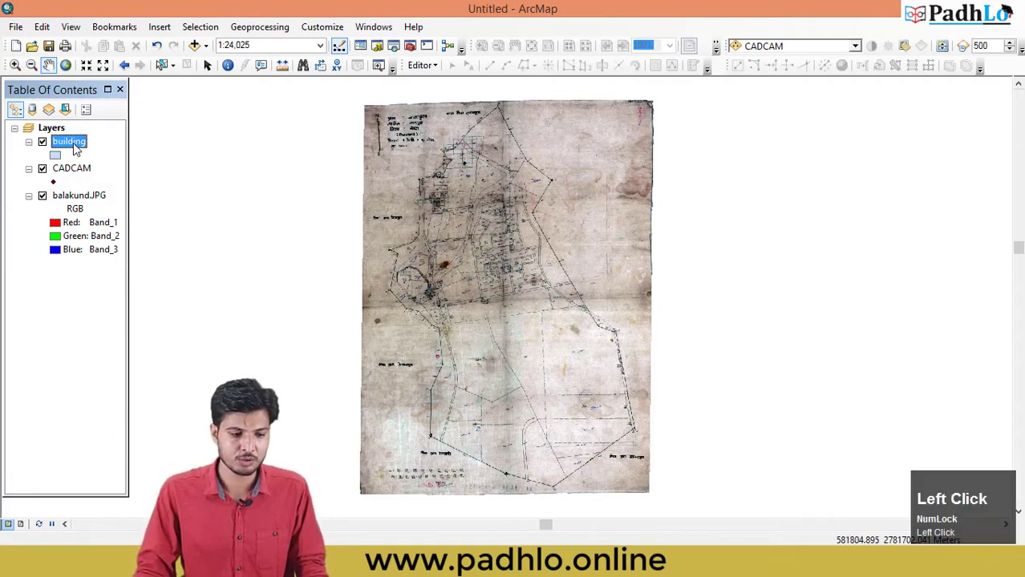
right_click(76, 151)
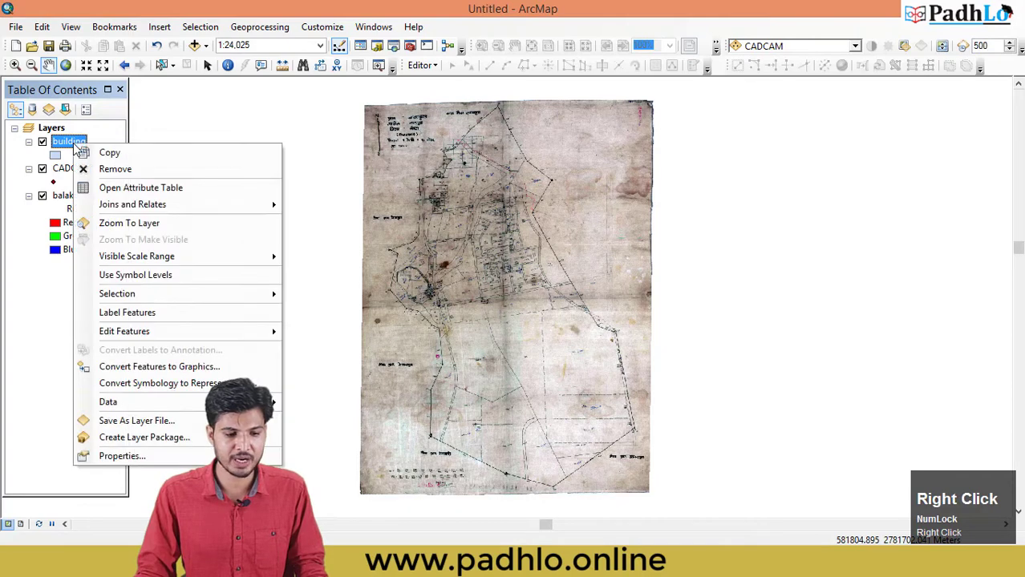
mouse_move(166, 331)
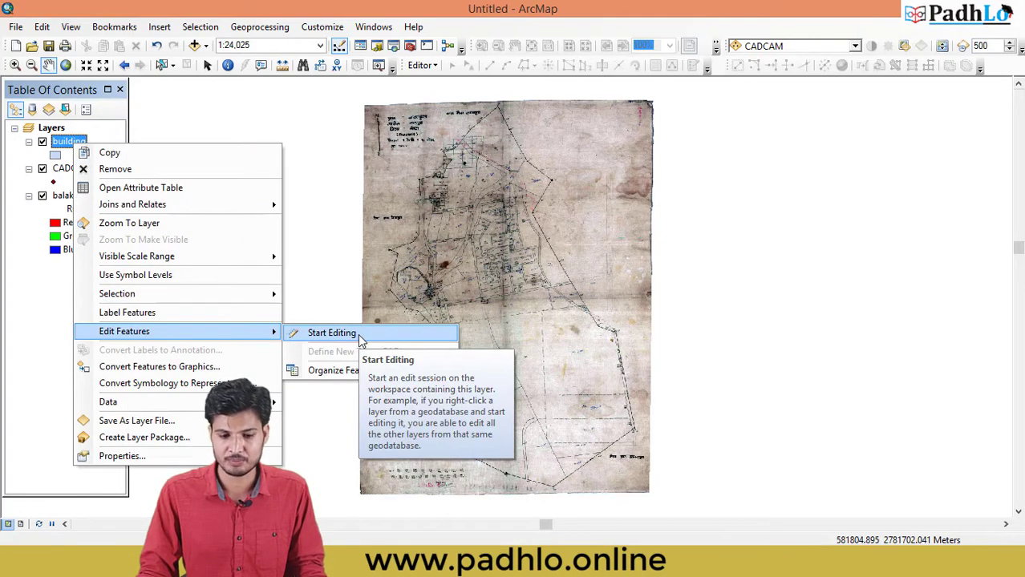
click(360, 340)
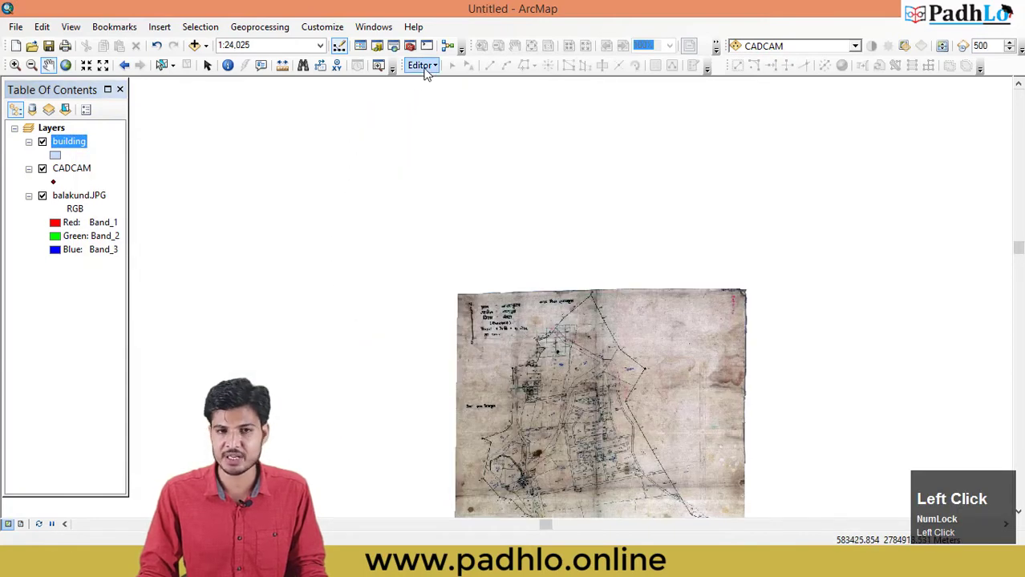
click(425, 67)
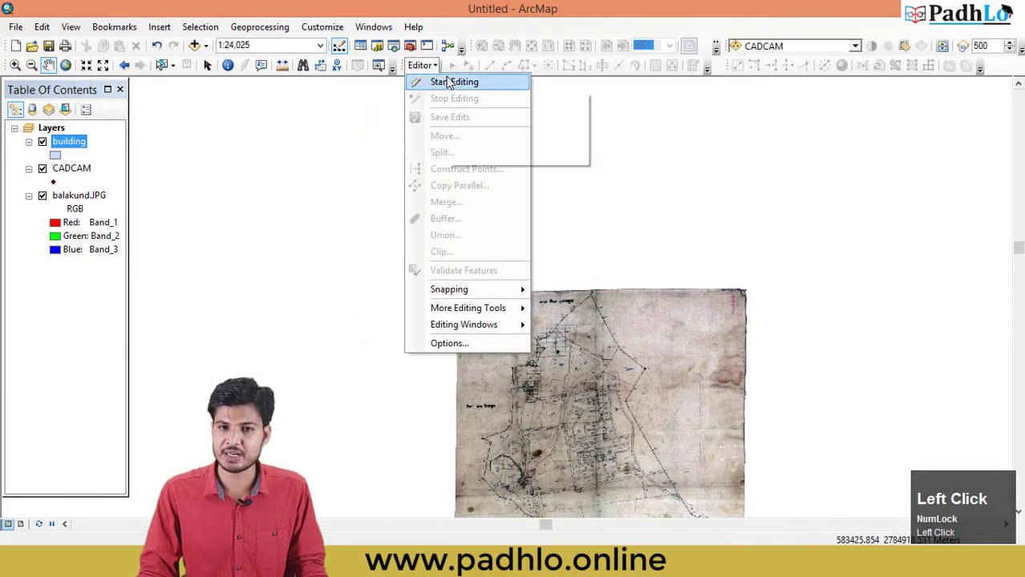
click(449, 82)
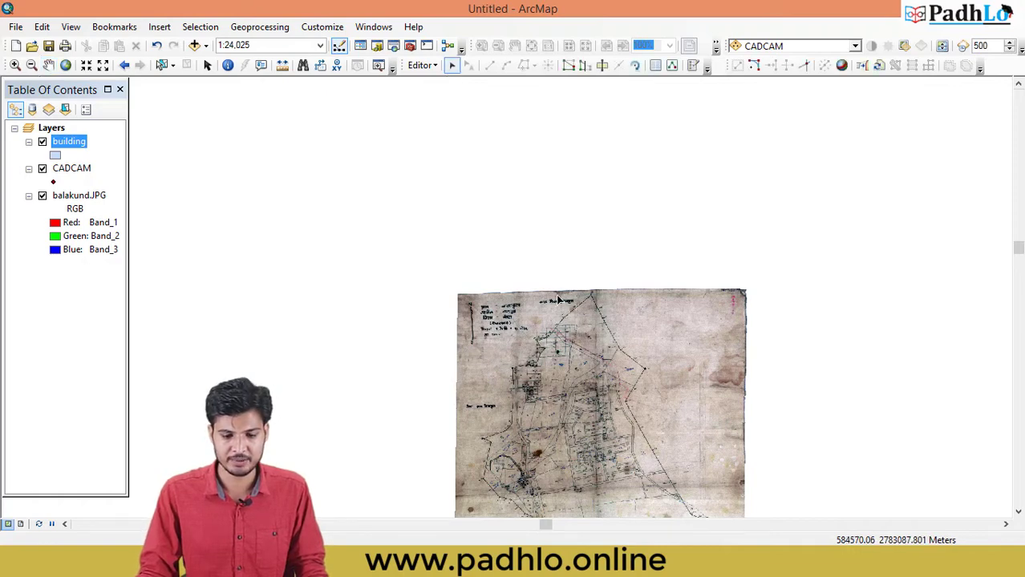
drag(544, 252, 426, 129)
drag(334, 223, 317, 178)
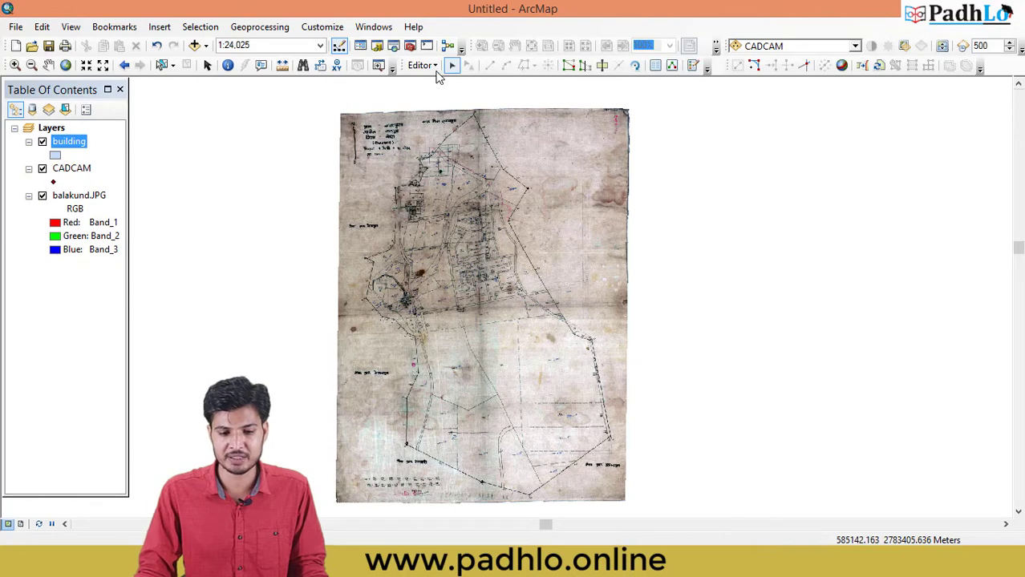
Open the Create Features window, float it beside the scanned map and enlarge it to show the construction tools area
click(692, 66)
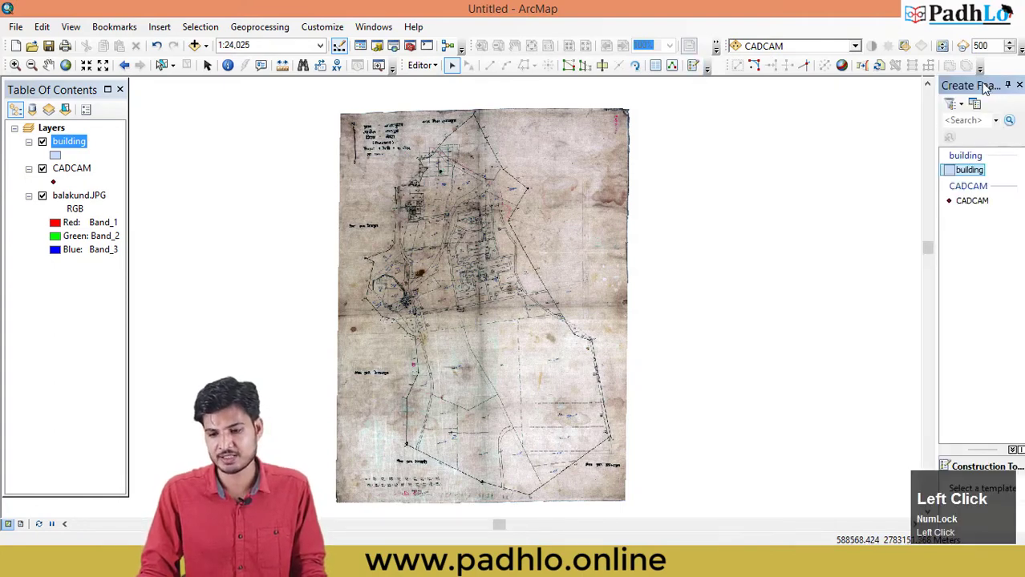
drag(986, 88, 848, 133)
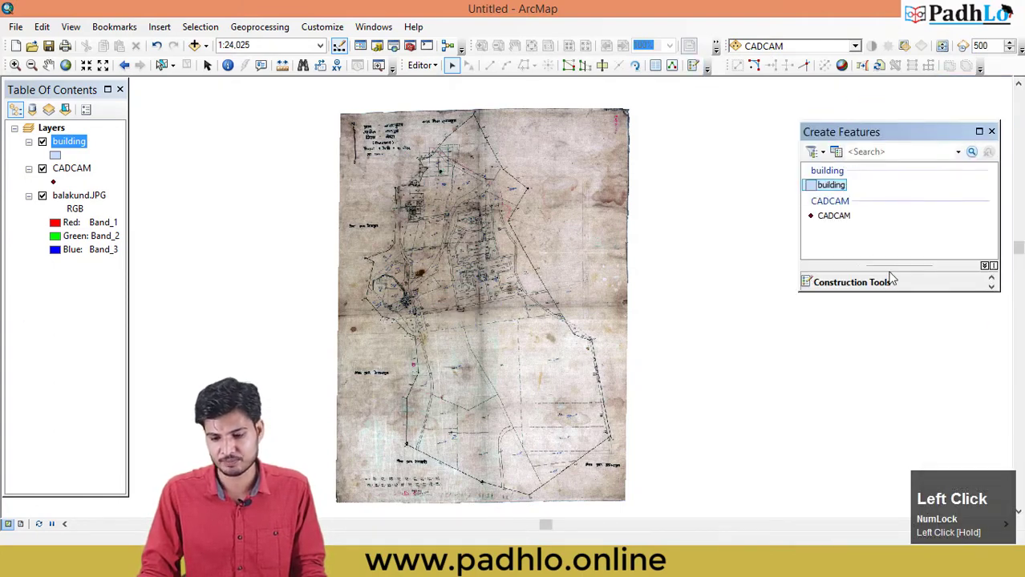
drag(890, 274, 888, 255)
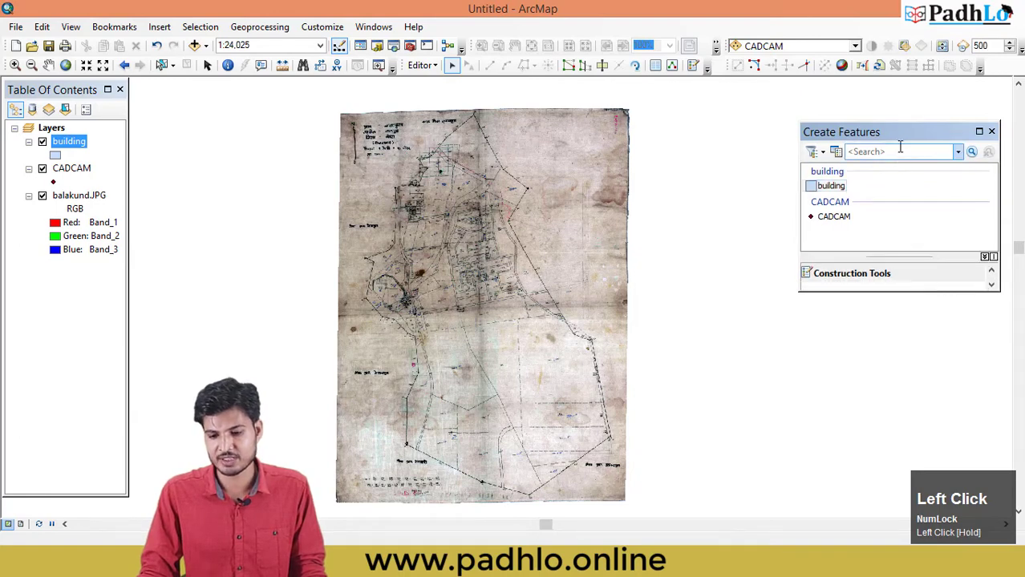
drag(894, 130, 913, 96)
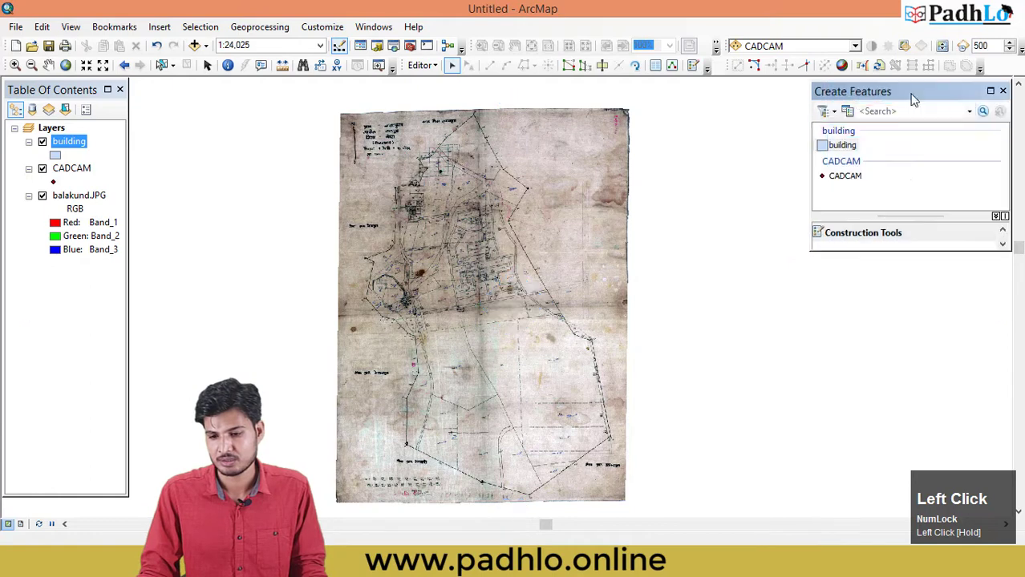
drag(917, 251, 955, 447)
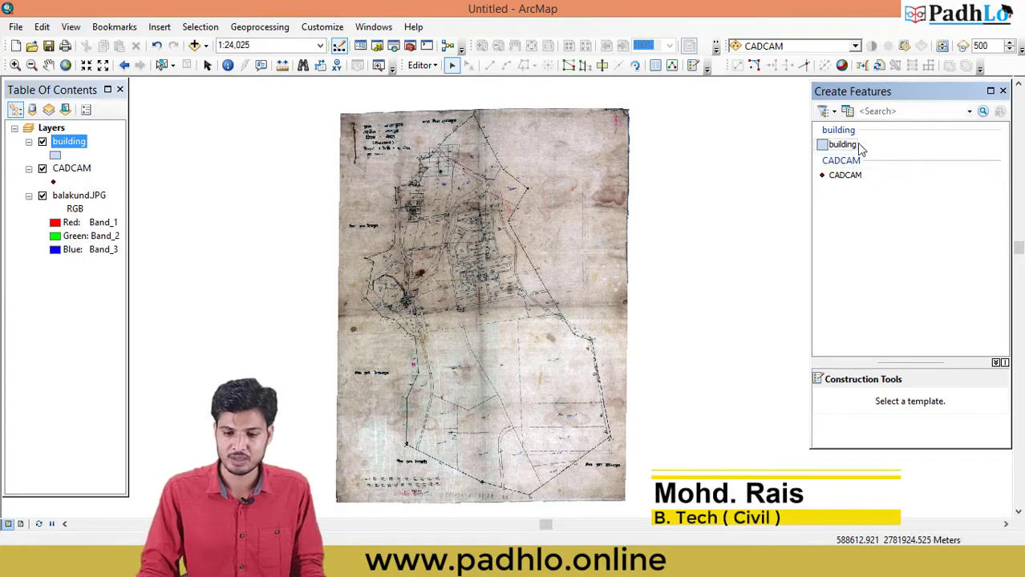
Change the building layer's symbol to Hollow with an outline width of 1 and a red outline color
click(55, 155)
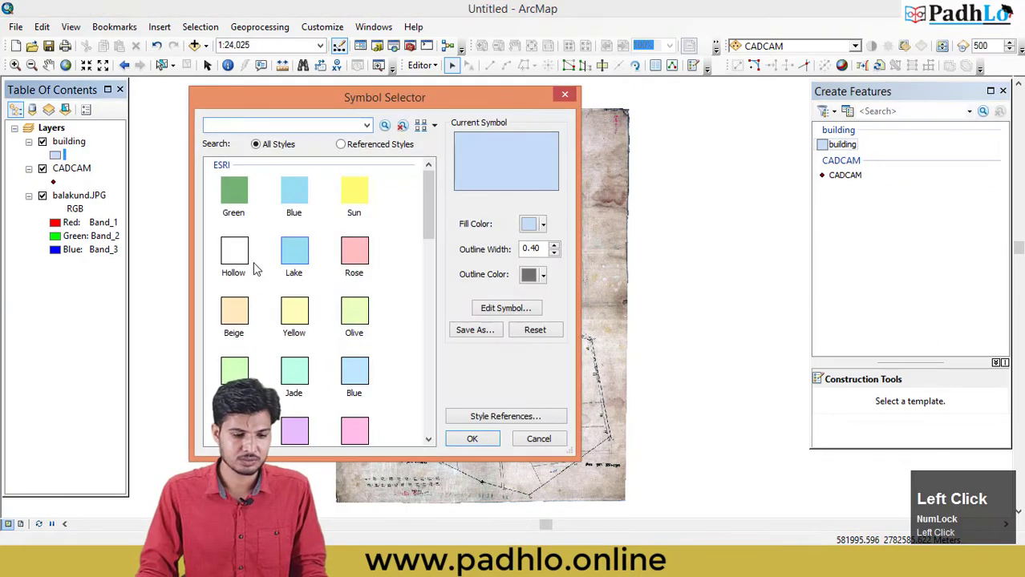
click(235, 251)
click(554, 246)
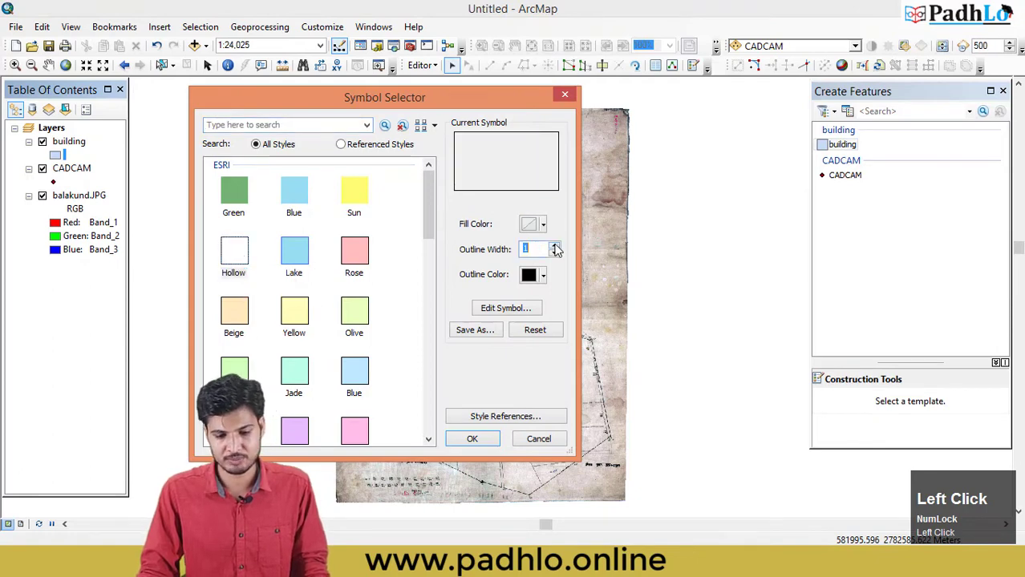
click(529, 276)
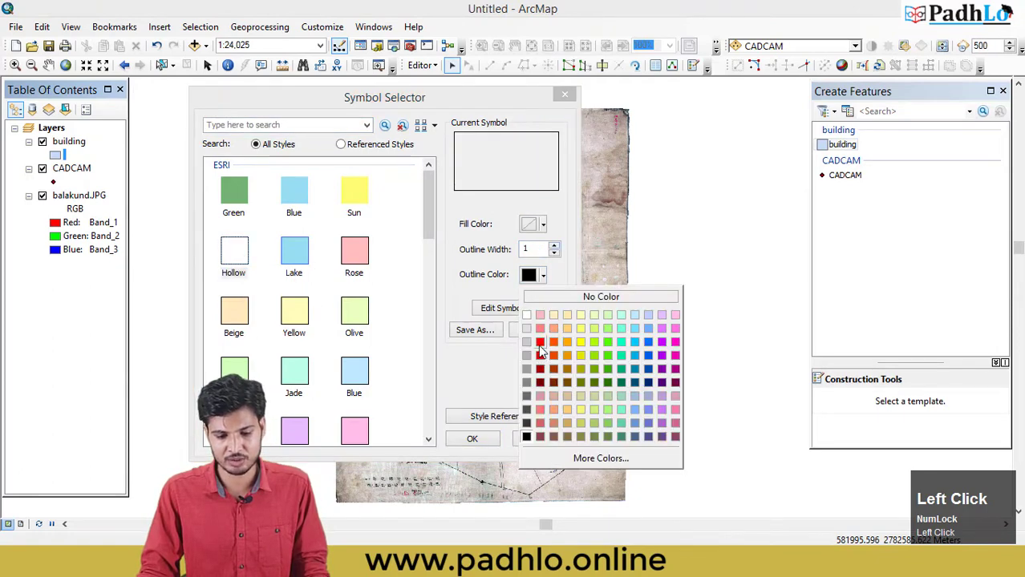
click(540, 343)
click(472, 440)
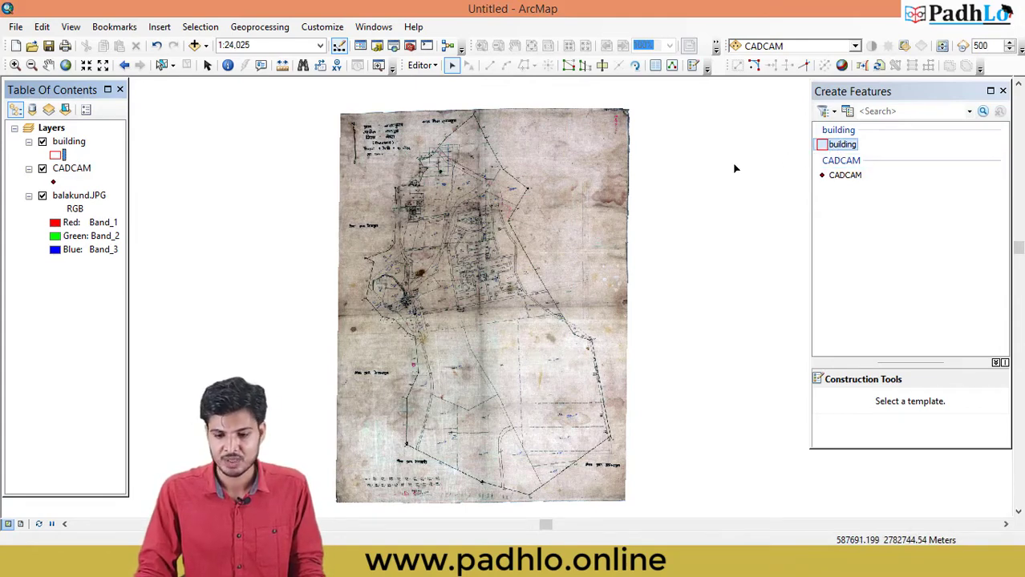
Start a building polygon at the village boundary's northern apex and trace its northeast edge to the first marked station
click(842, 149)
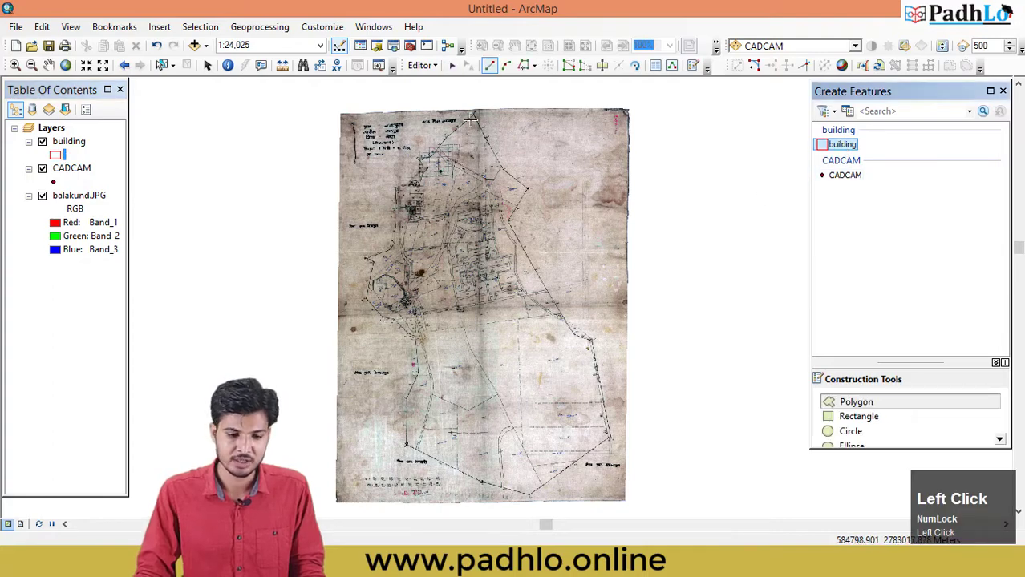
scroll(470, 119, down, 5)
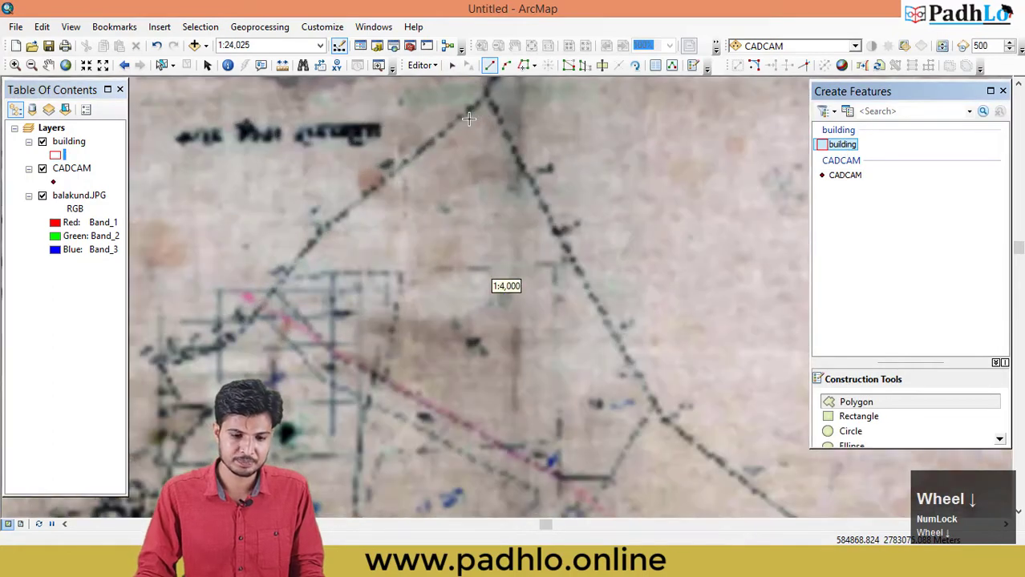
scroll(476, 99, down, 3)
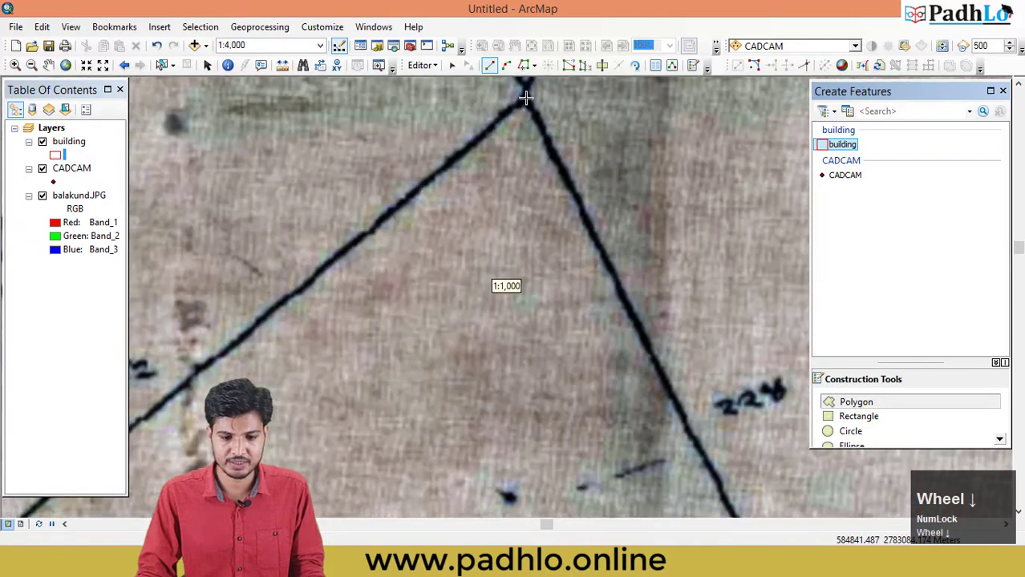
click(526, 99)
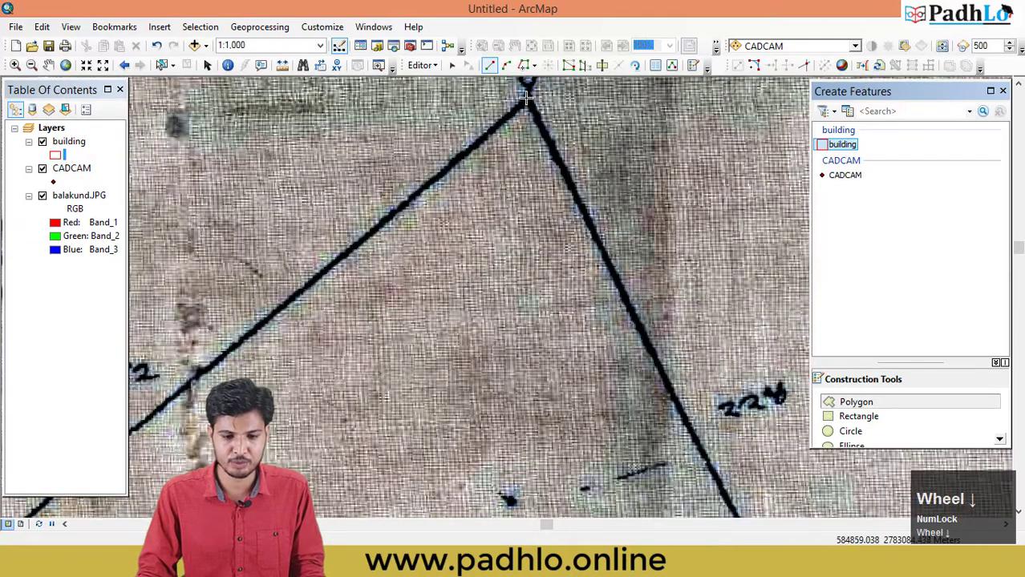
click(655, 361)
drag(686, 425, 542, 235)
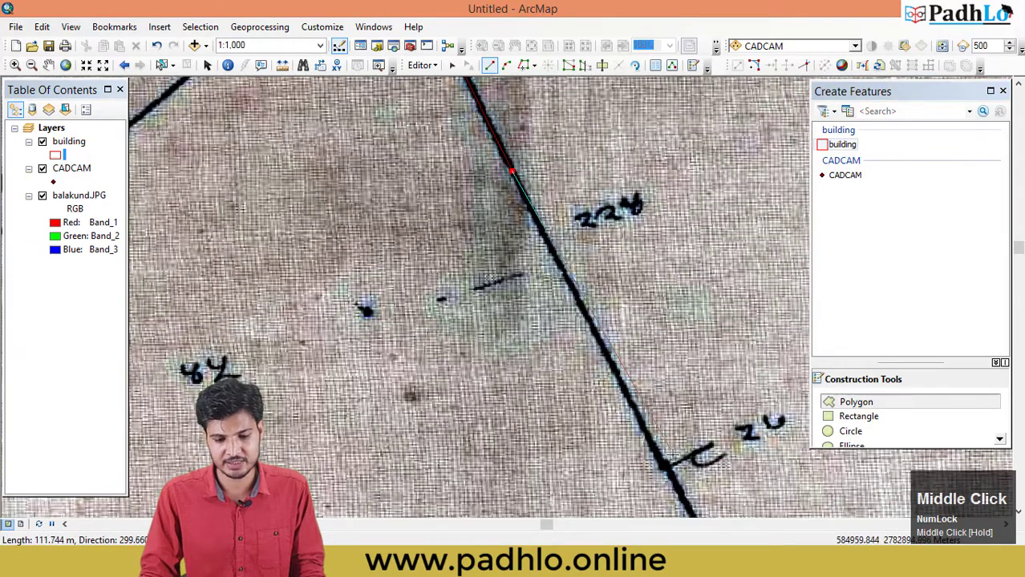
click(670, 478)
Continue the polygon southeast along the boundary line, through the bend, to the corner marked with a black triangle
drag(677, 481, 465, 153)
scroll(490, 273, up, 2)
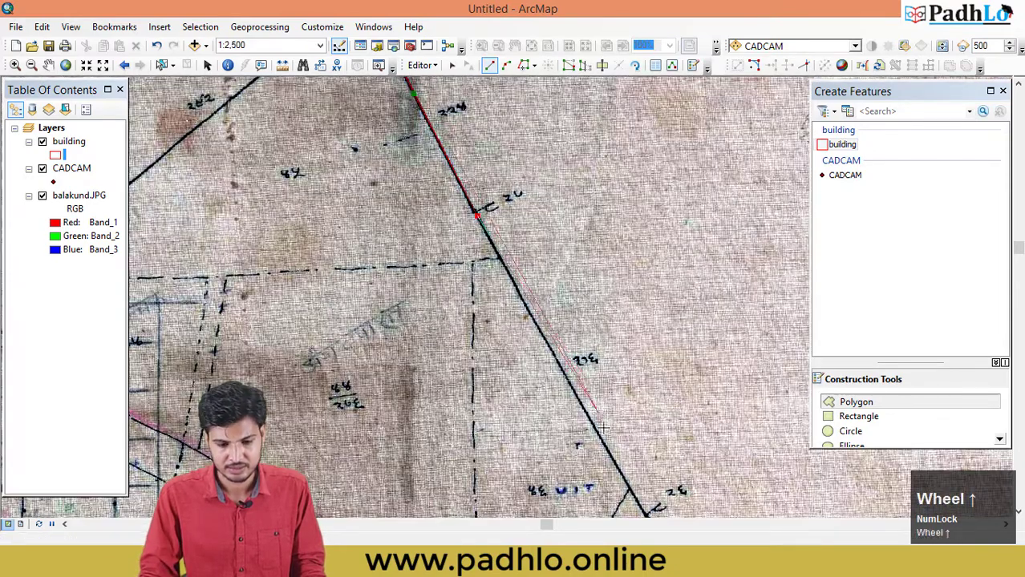
click(632, 494)
drag(606, 376, 595, 348)
drag(629, 485, 498, 208)
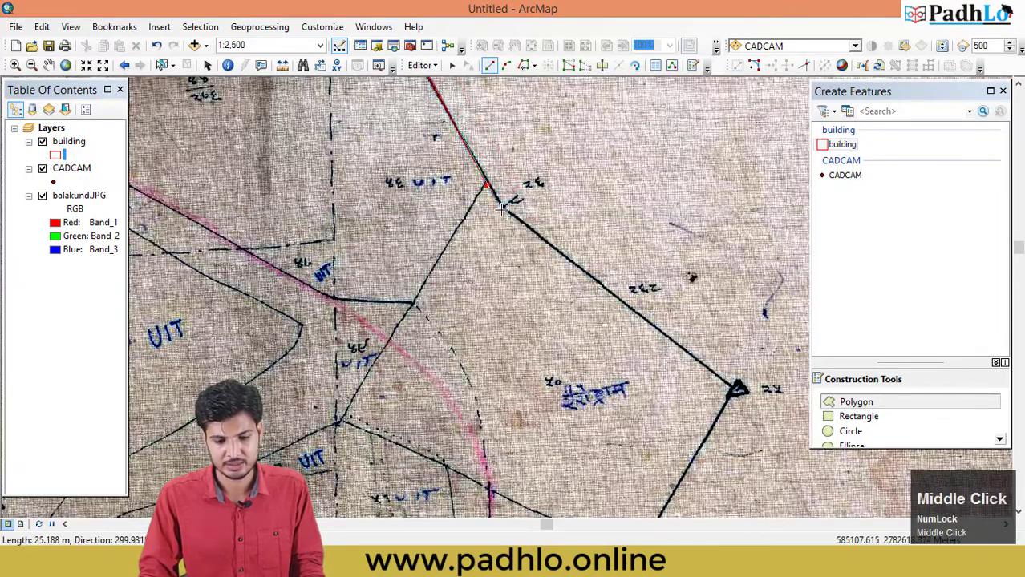
click(501, 208)
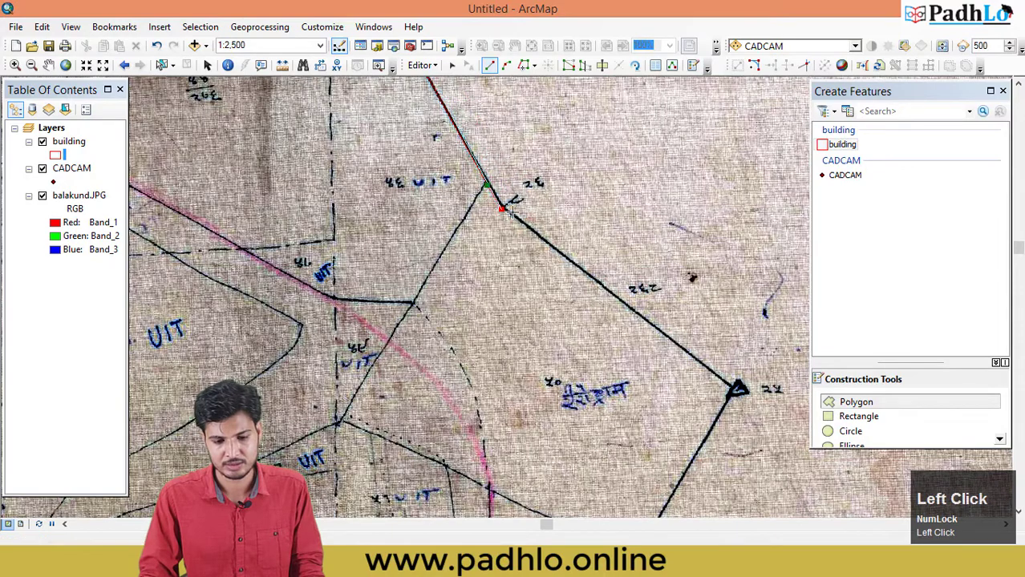
click(737, 389)
Trace the eastern boundary southwest to its inward corner, and on along the long southeast edge to the bend before the NH road
drag(627, 569, 623, 374)
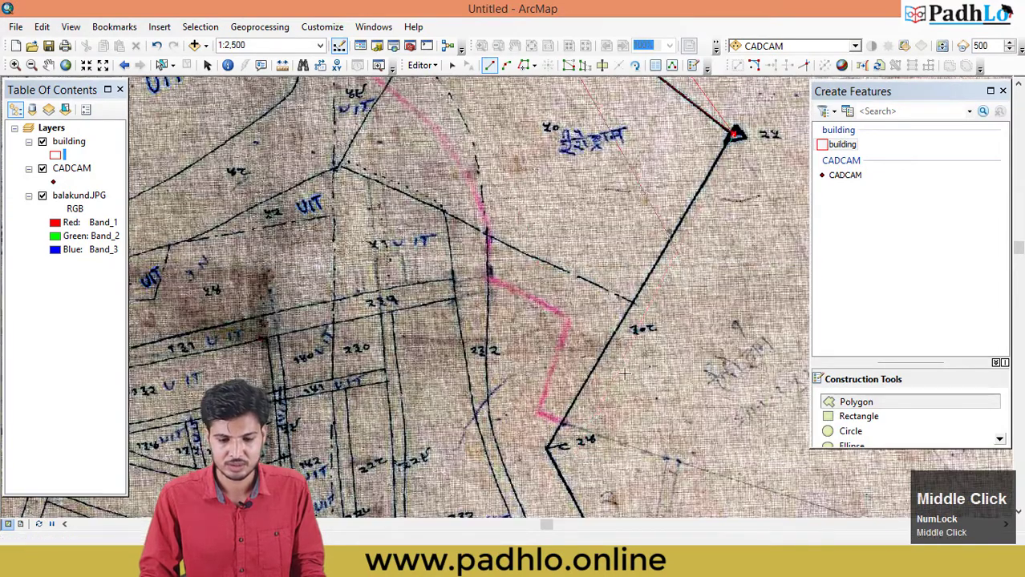
click(548, 447)
drag(548, 447, 493, 68)
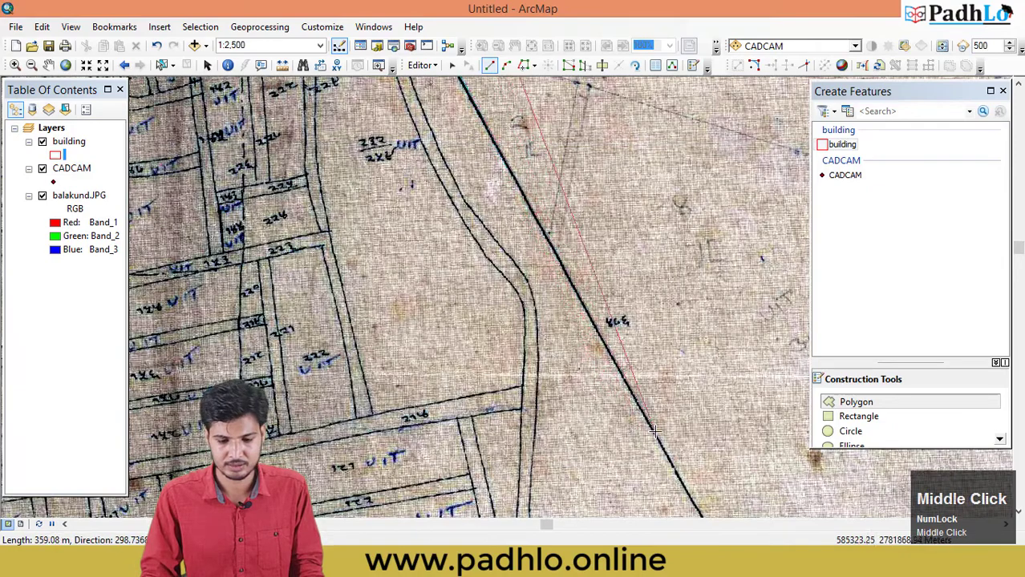
click(656, 431)
mouse_move(684, 471)
mouse_down()
mouse_move(555, 343)
mouse_move(522, 234)
mouse_up()
click(555, 342)
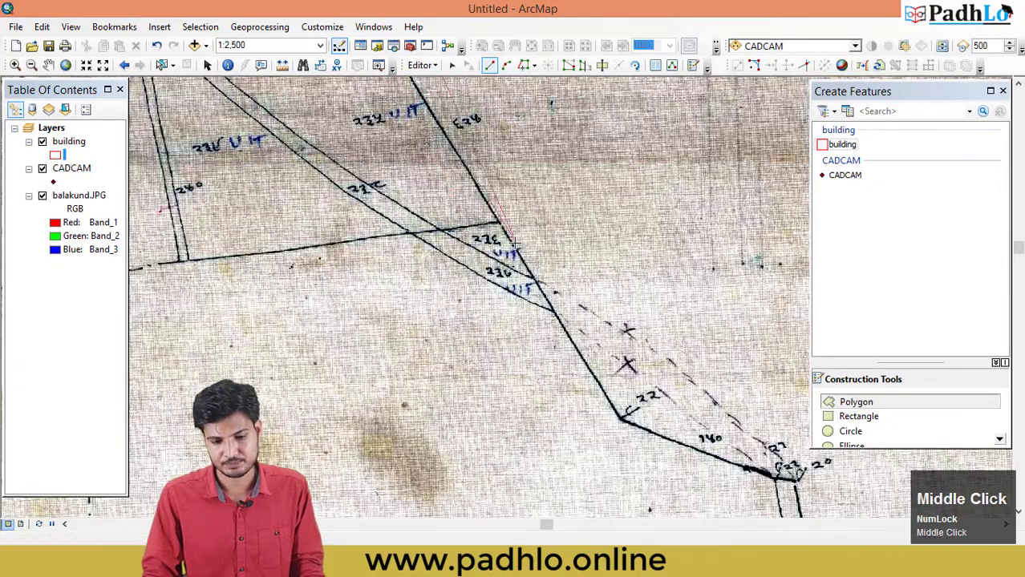
click(498, 227)
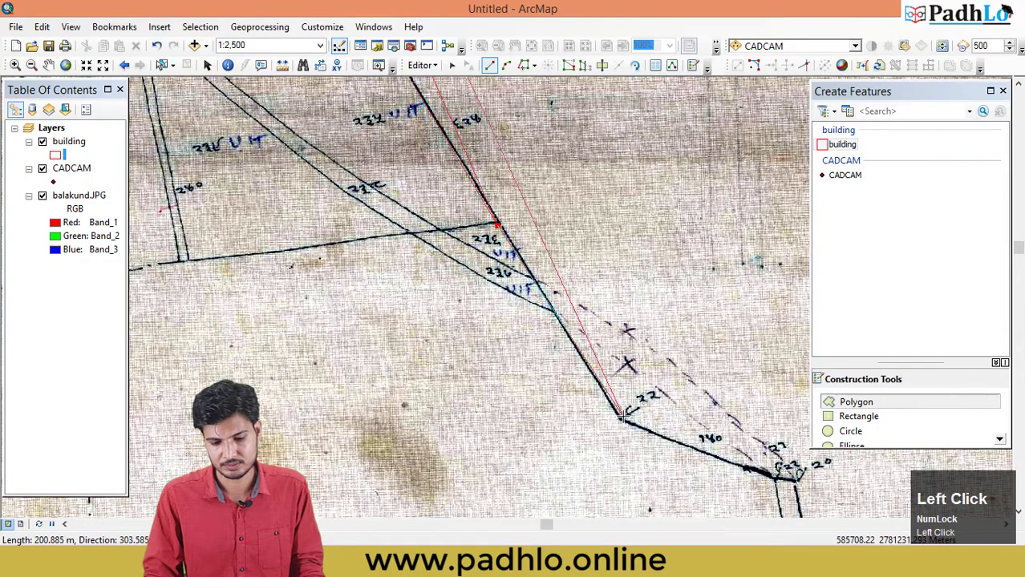
click(624, 417)
Add polygon vertices from the bend to the top of the NH road and down its outer edge to the southeast corner
drag(609, 296, 455, 94)
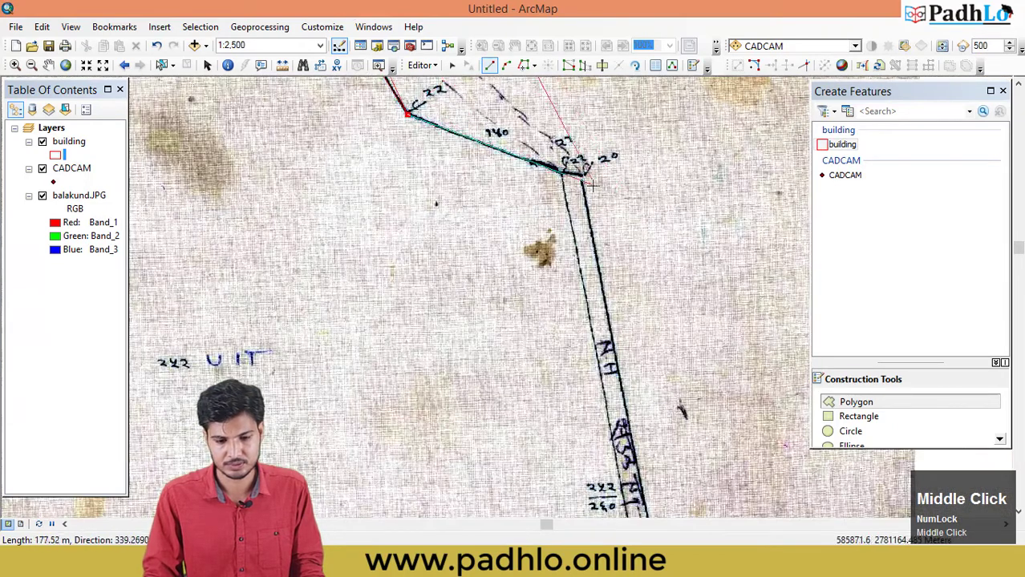
click(582, 177)
click(626, 408)
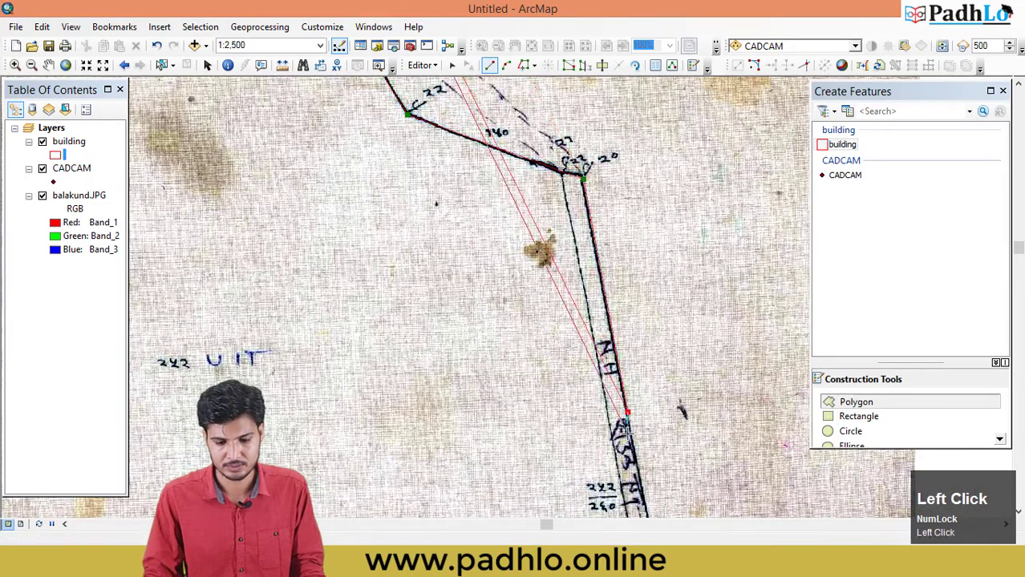
drag(625, 407, 568, 165)
scroll(568, 164, up, 2)
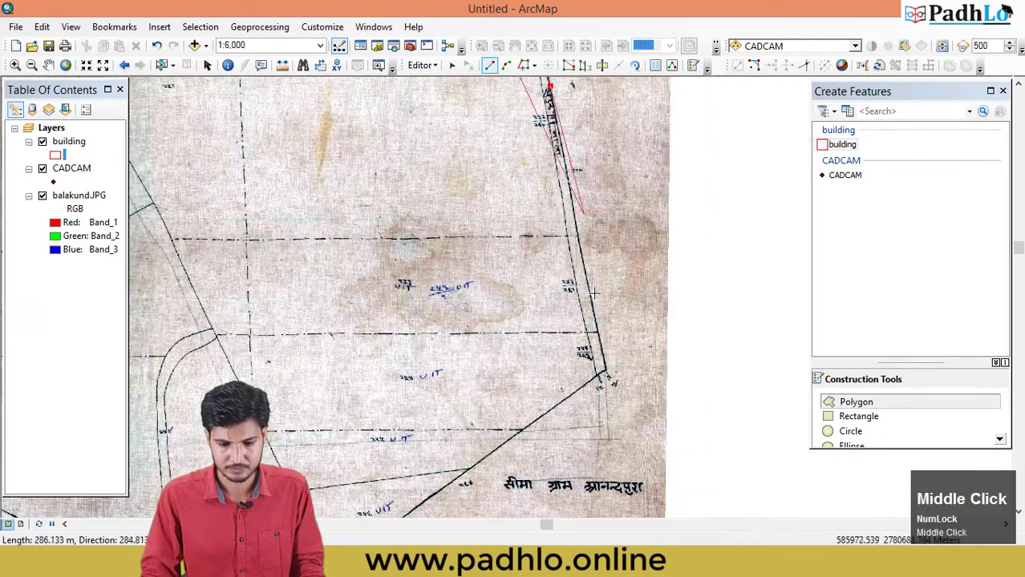
click(600, 369)
Trace the southern boundary through the southernmost corner and the triangle-marked station to the southwest corner
drag(502, 459, 753, 116)
click(529, 265)
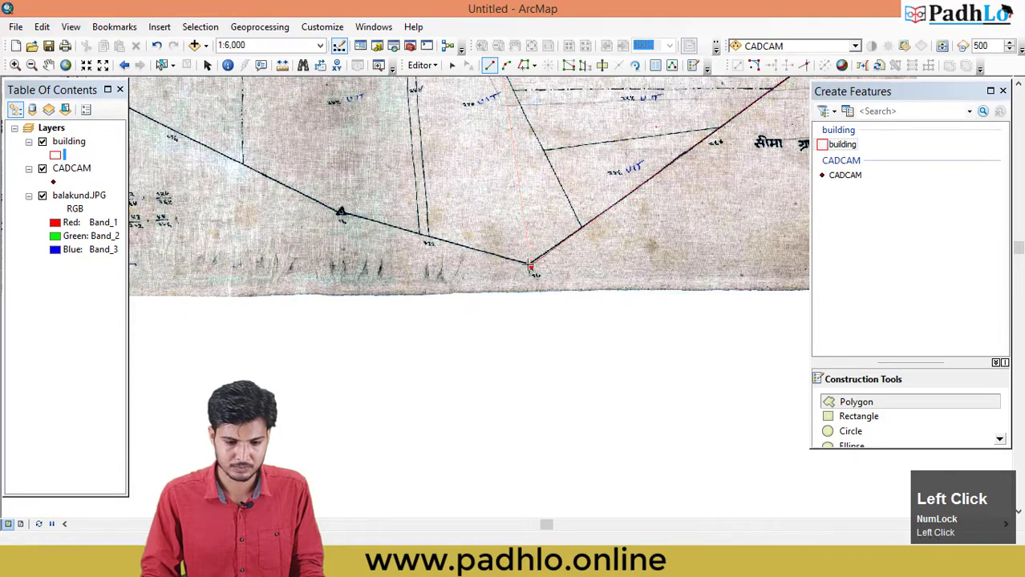
click(338, 213)
drag(339, 213, 612, 439)
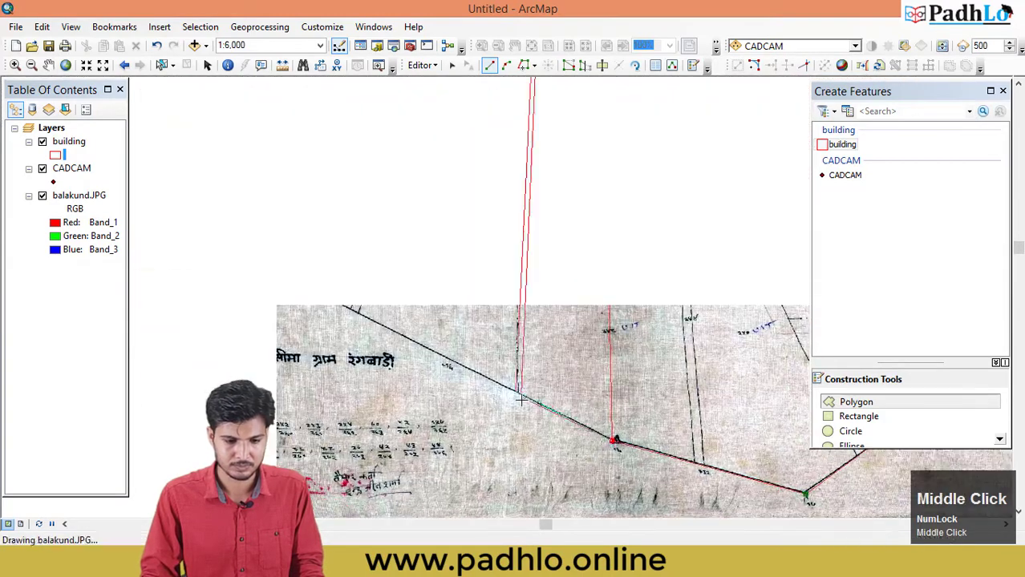
click(313, 290)
Trace the western boundary north from the southwest corner through two bends to the corner beside the road junction
scroll(361, 382, up, 1)
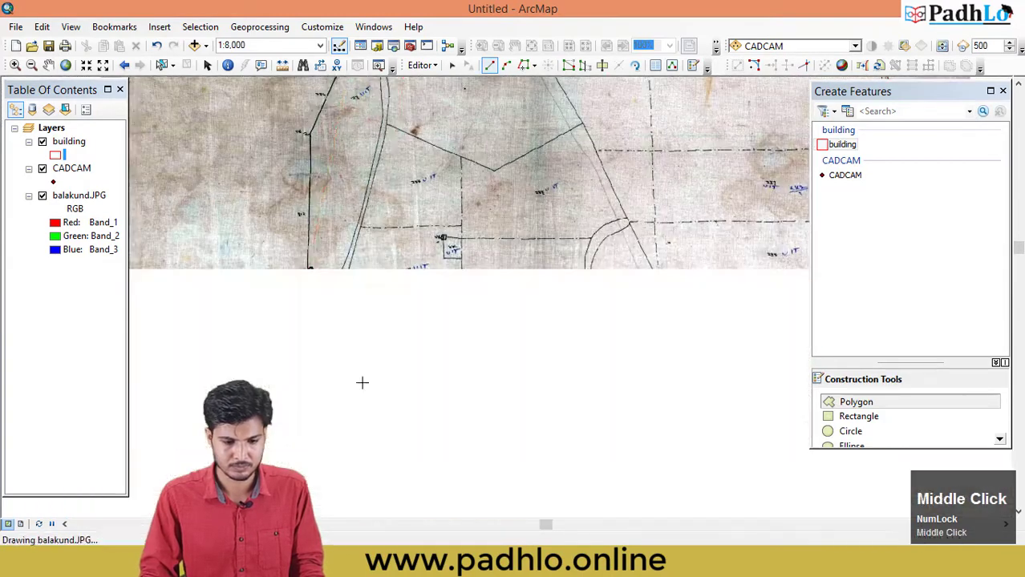
drag(323, 166, 439, 358)
click(429, 321)
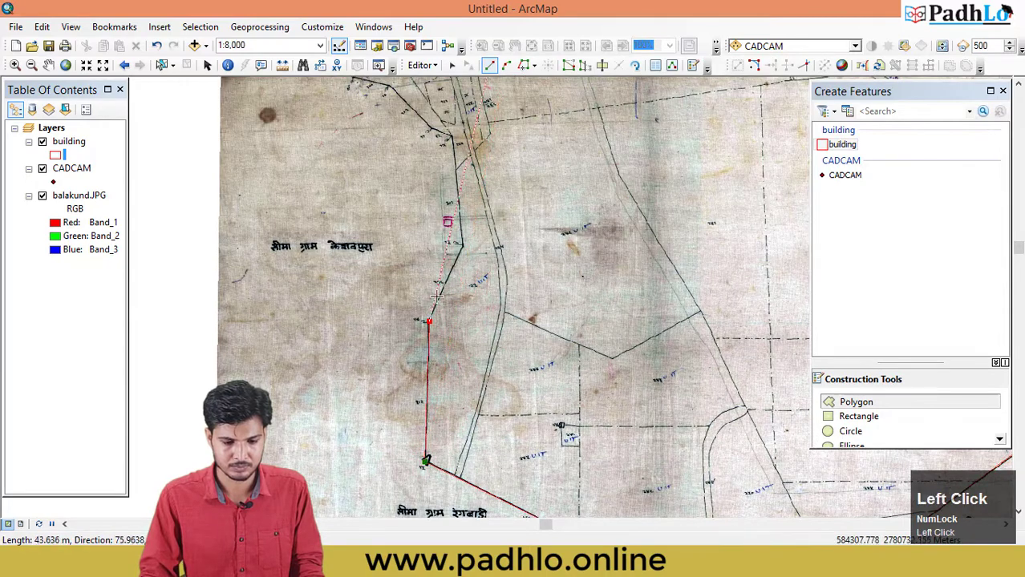
click(461, 251)
drag(453, 142, 515, 283)
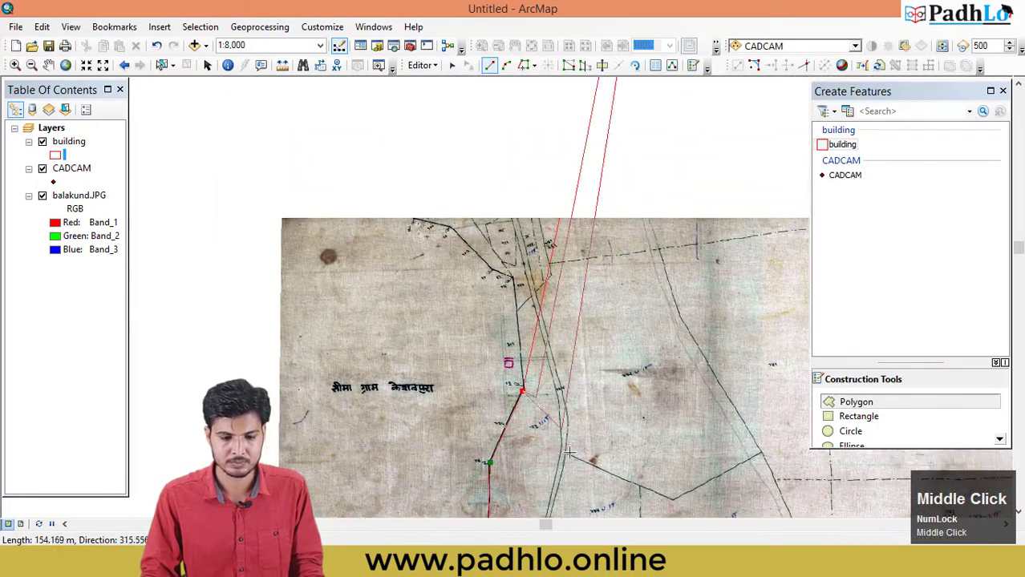
click(513, 278)
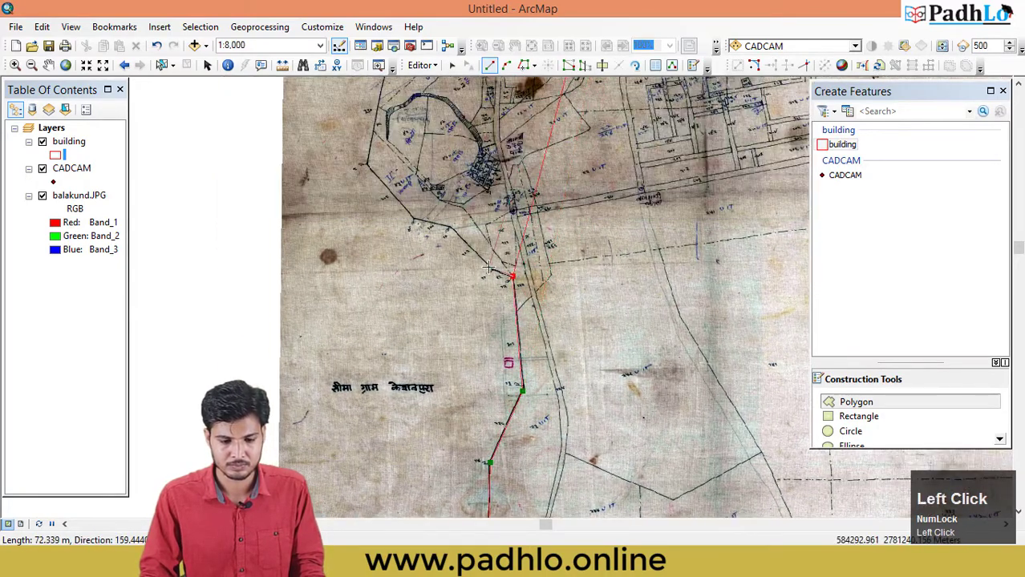
Continue the polygon northwest around the circular plot and up to the tip of the pointed western spur
click(450, 229)
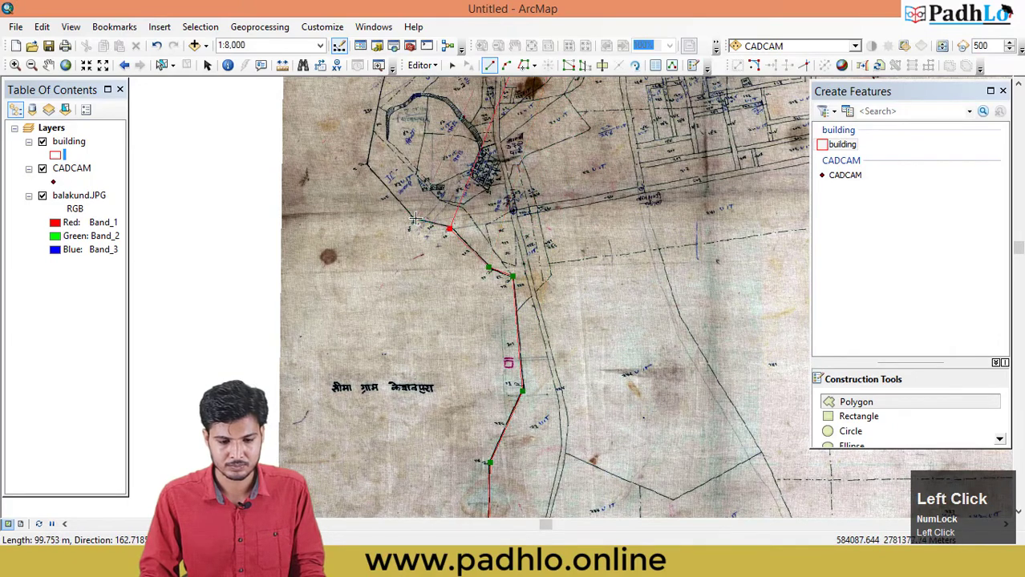
click(367, 164)
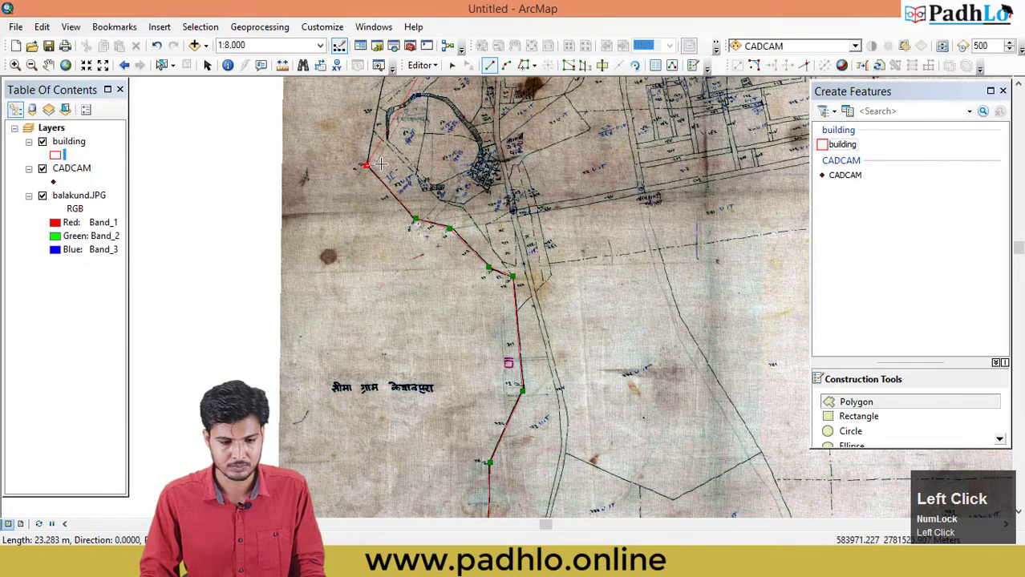
drag(403, 133, 498, 393)
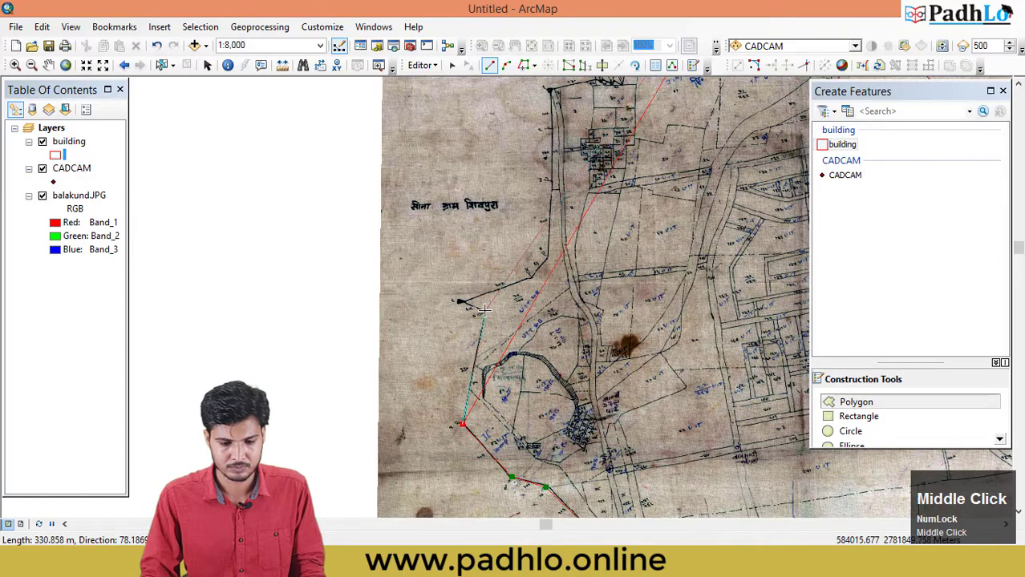
click(483, 311)
click(461, 302)
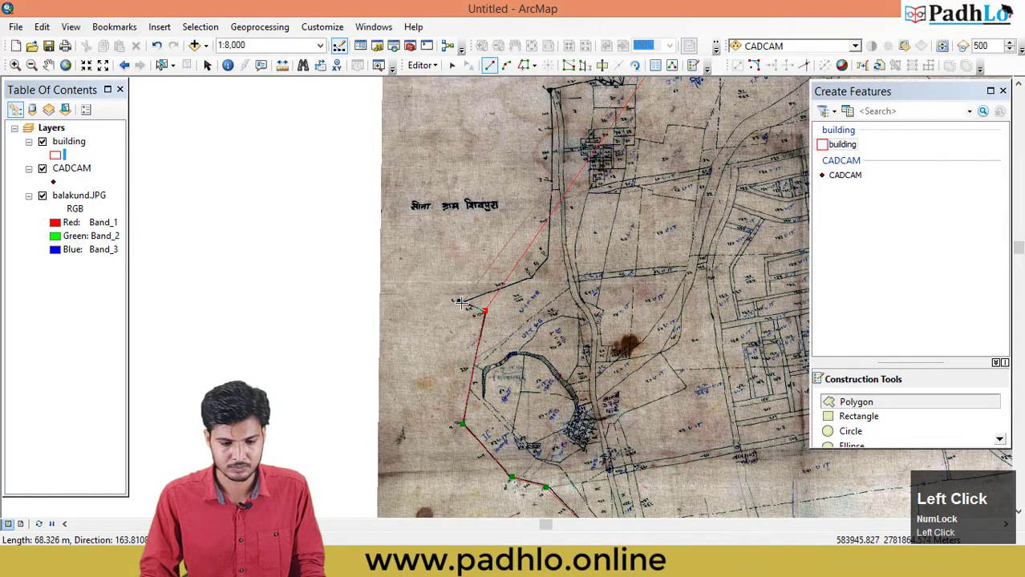
Trace the boundary from the spur up to the northwest corner and east towards the jagged section
click(532, 278)
click(545, 263)
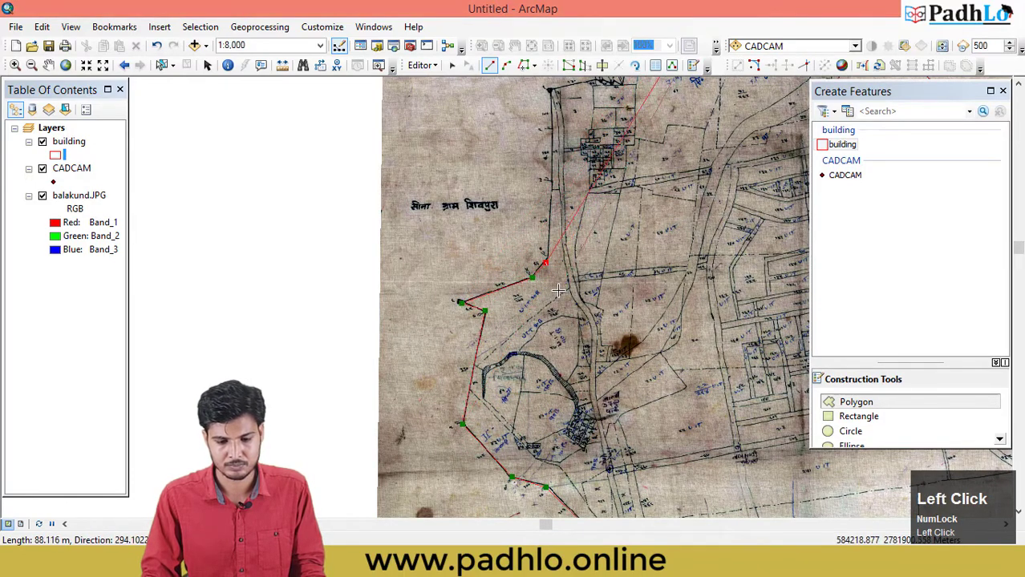
click(552, 175)
middle_click(550, 161)
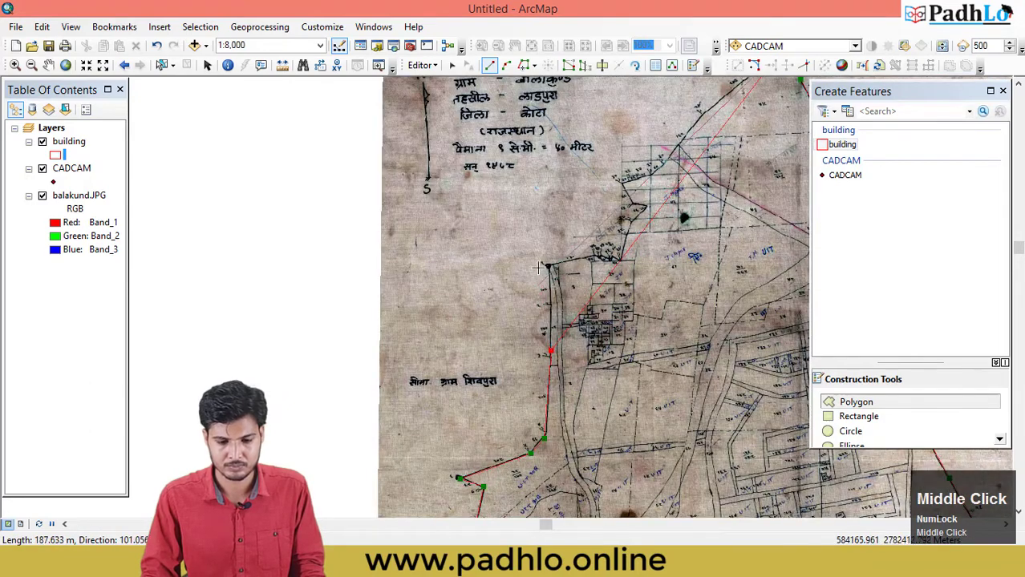
click(550, 265)
click(591, 255)
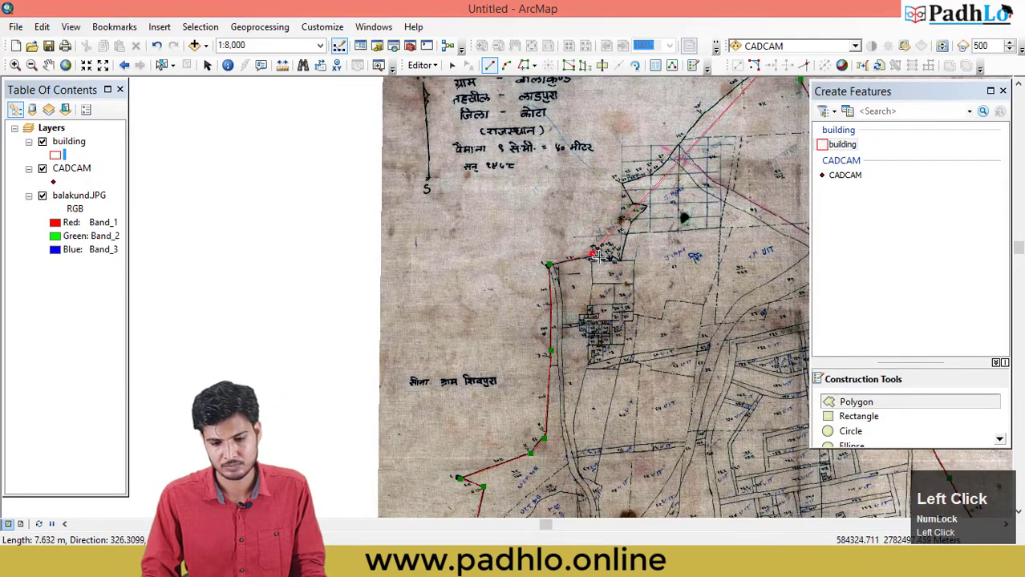
Remove the misplaced last vertex and retrace the boundary from the northwest corner east through the whole jagged section
scroll(600, 258, down, 3)
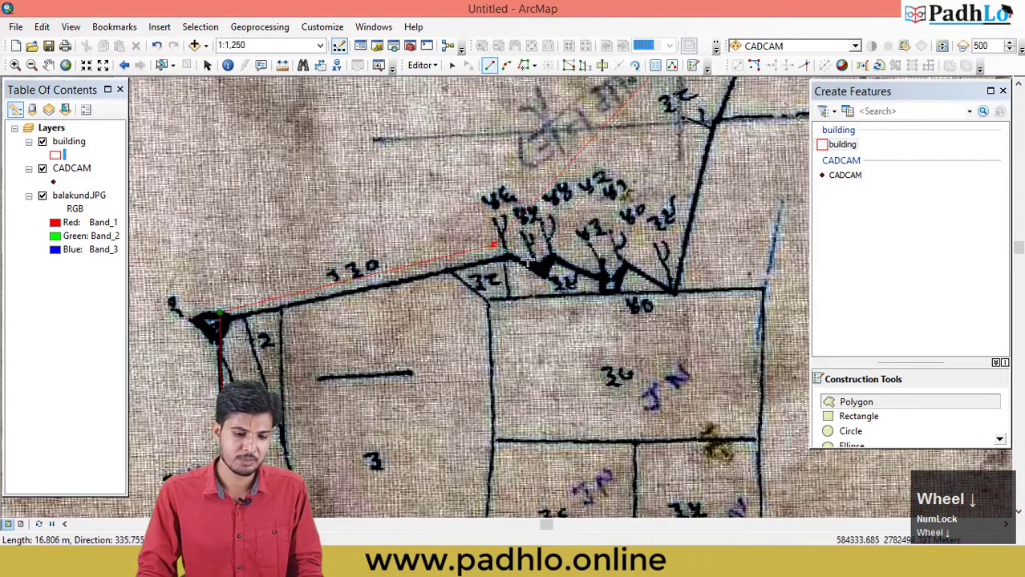
key(ctrl+z)
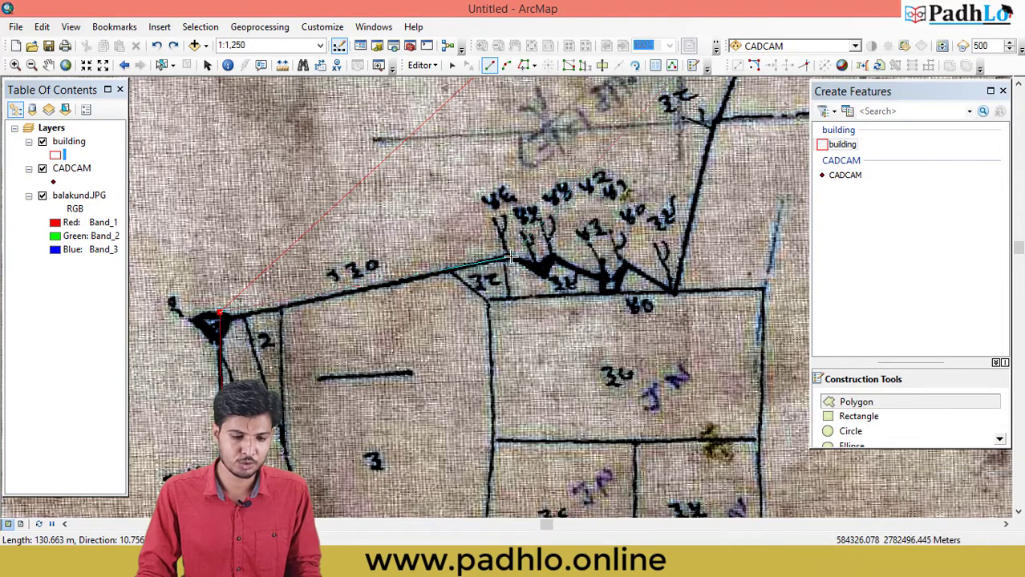
click(510, 257)
click(554, 261)
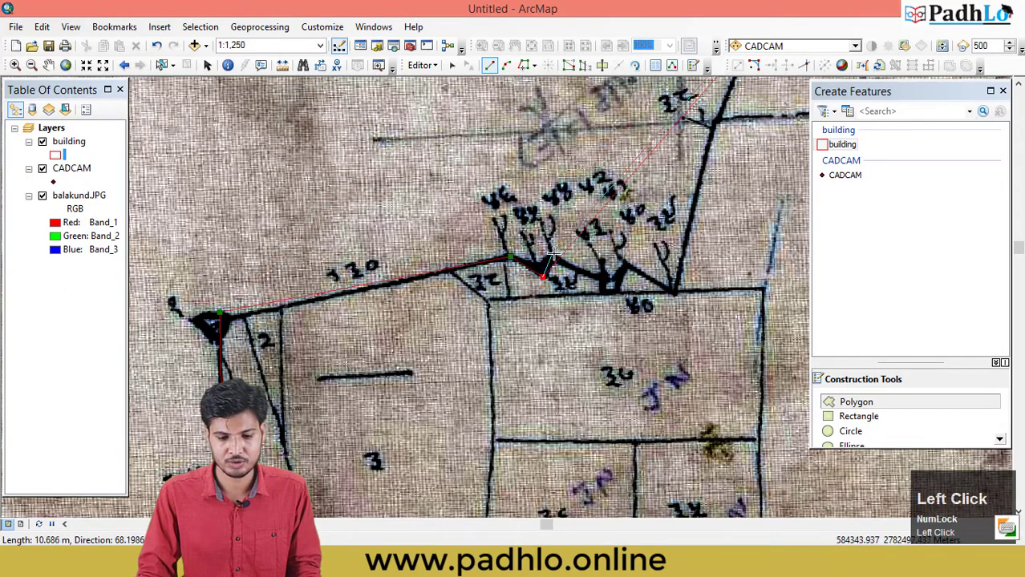
click(614, 282)
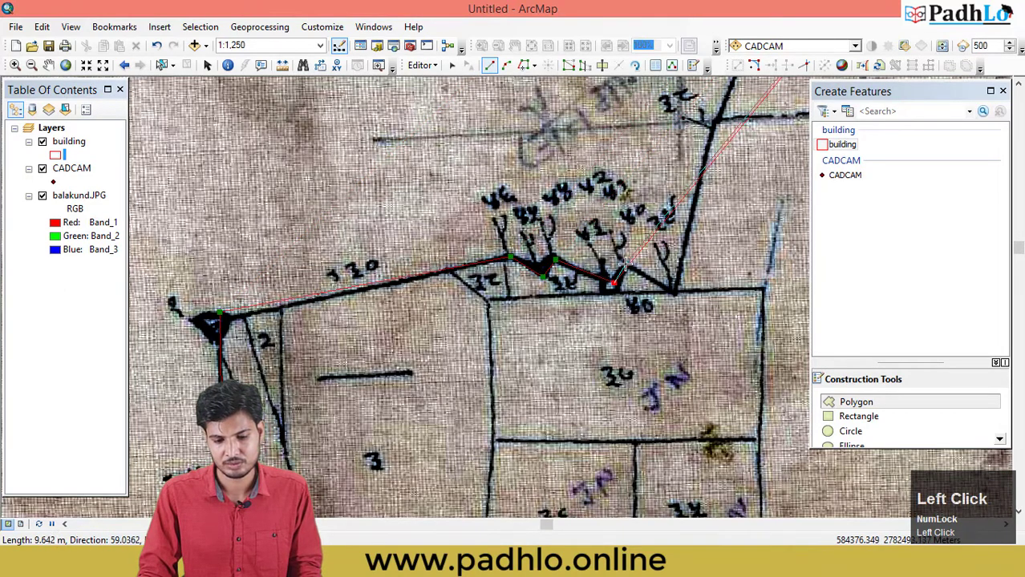
click(672, 291)
Trace the boundary north-northeast from the end of the jagged section up to the tip of the inward notch
drag(698, 180, 655, 381)
click(670, 325)
click(703, 245)
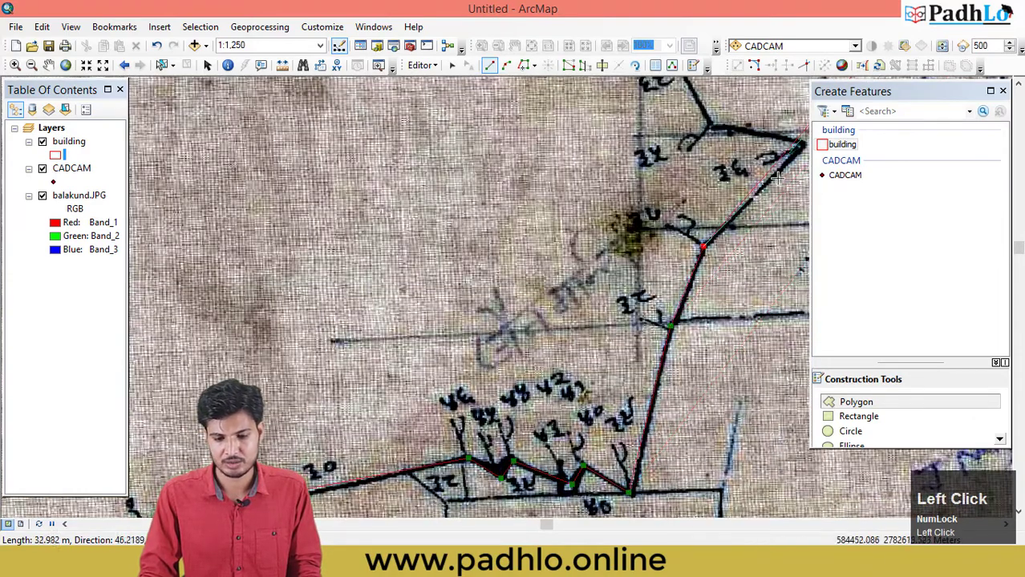
click(800, 146)
Trace the boundary from the notch tip northwest to the outer corner and east to the bend on the next vertical grid line
drag(796, 158, 643, 417)
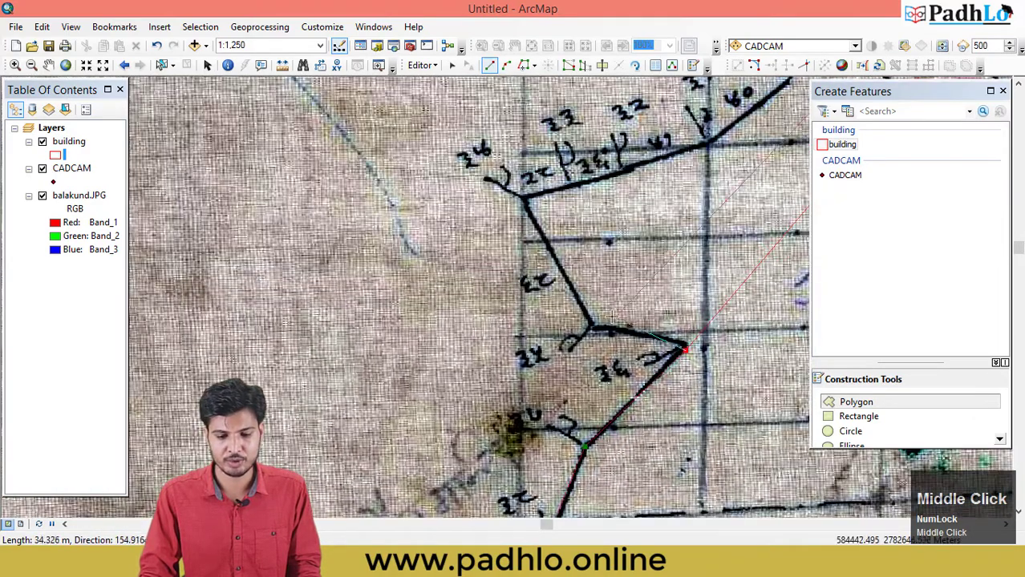
click(591, 325)
click(525, 200)
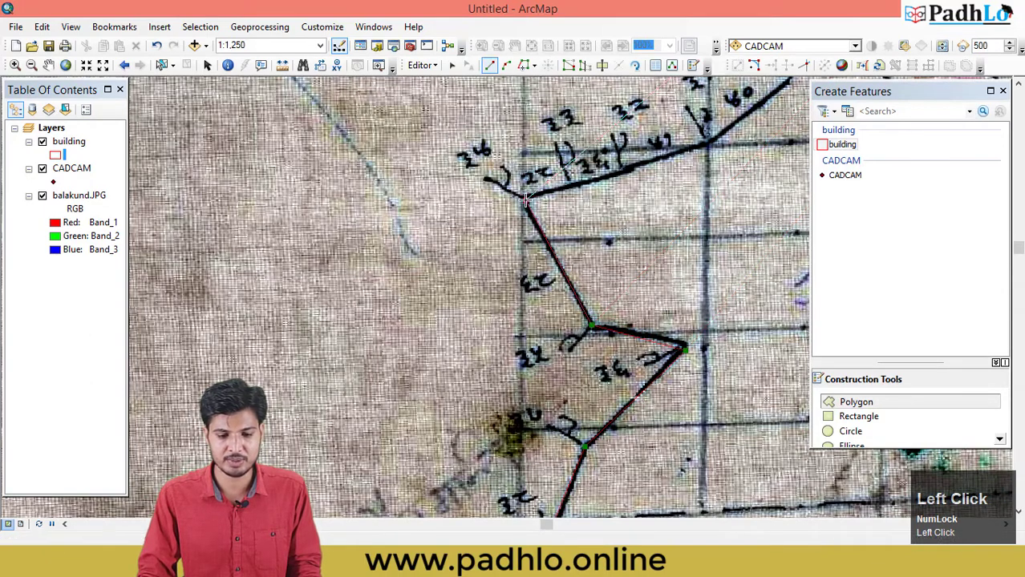
click(620, 174)
drag(733, 164, 540, 335)
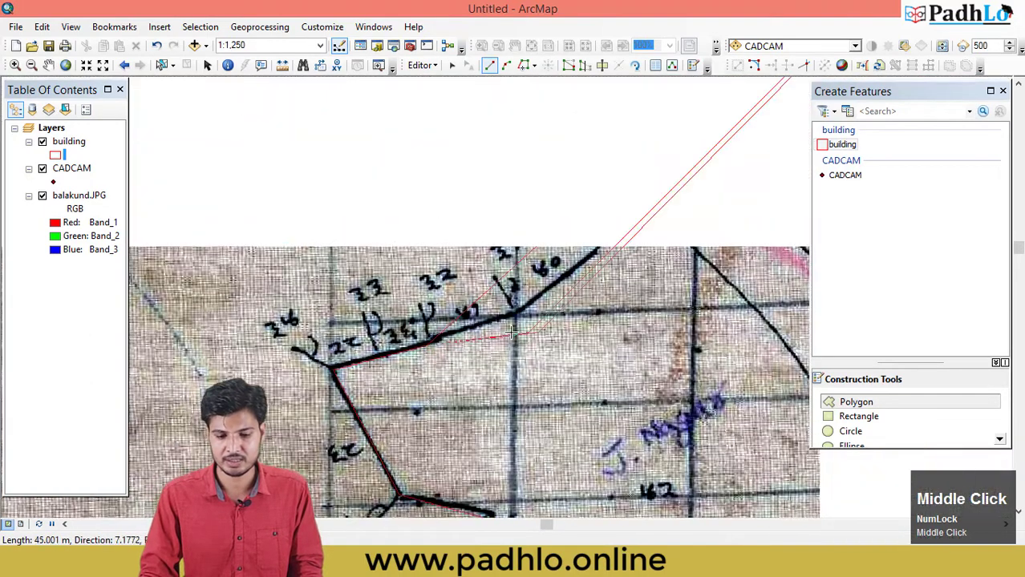
click(516, 315)
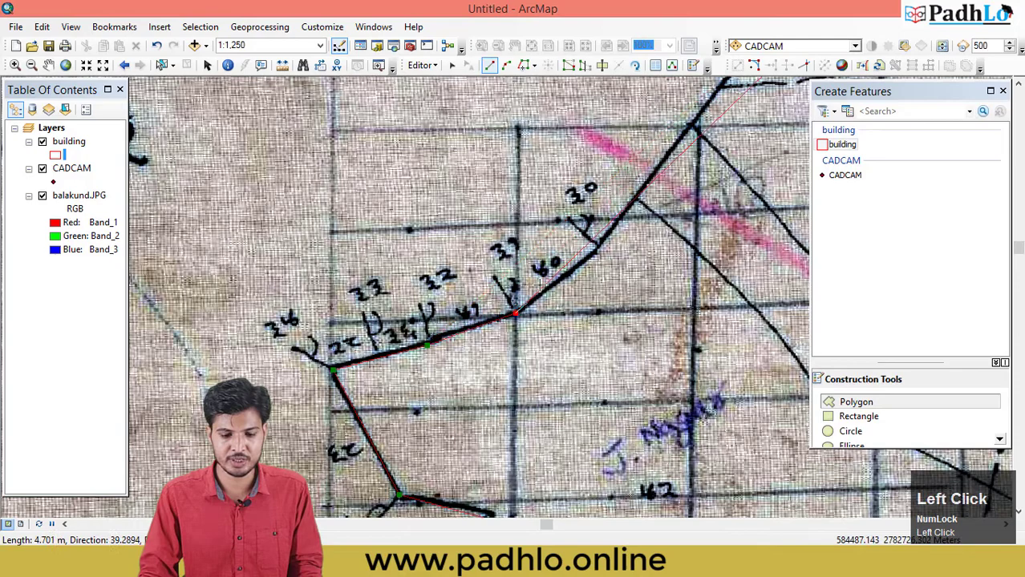
Trace the boundary northeast past the gridded plots towards the northern tip and finish the polygon there
click(591, 254)
click(696, 121)
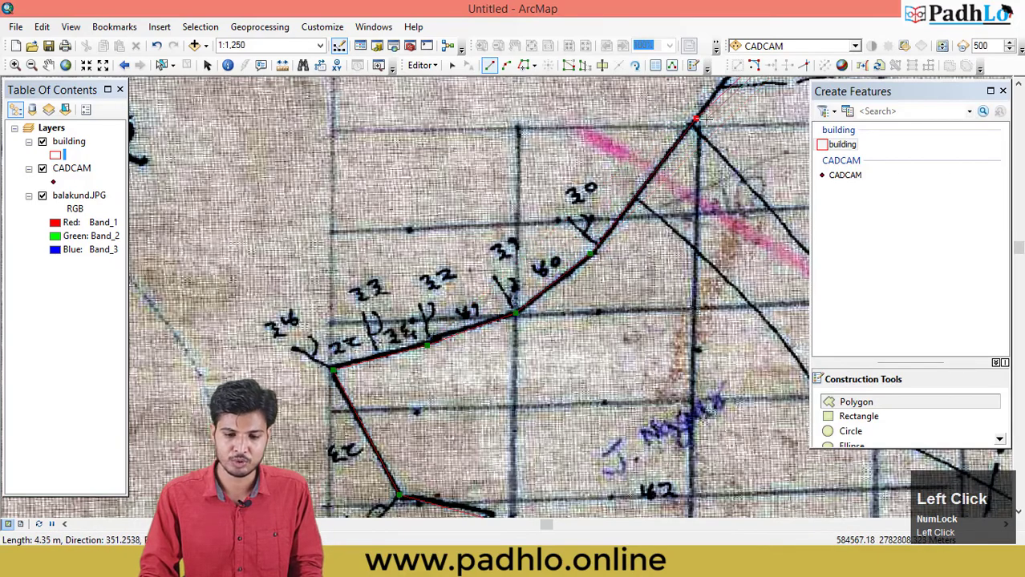
drag(734, 84, 565, 298)
click(668, 154)
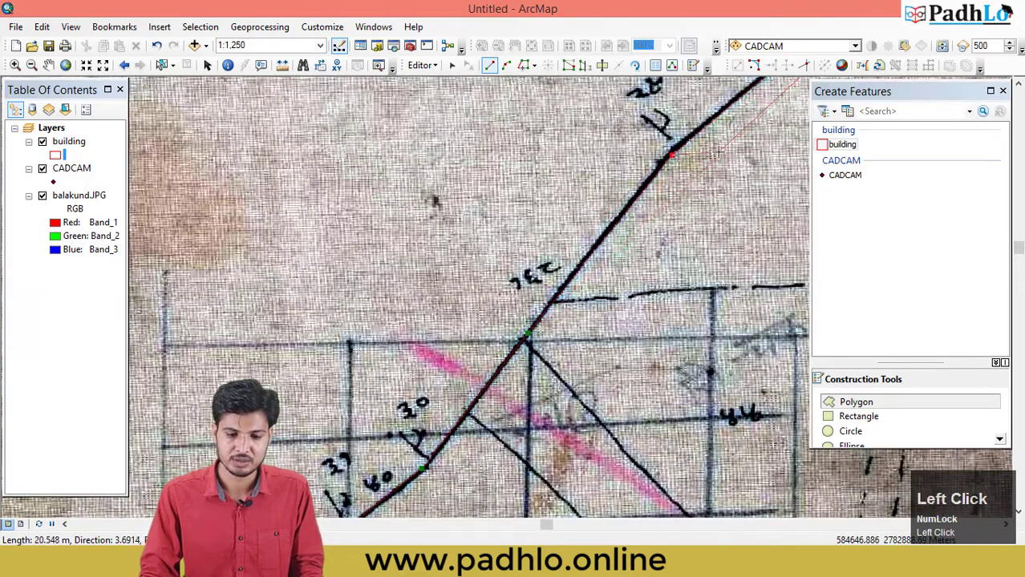
drag(769, 96, 561, 297)
click(728, 132)
scroll(728, 132, up, 5)
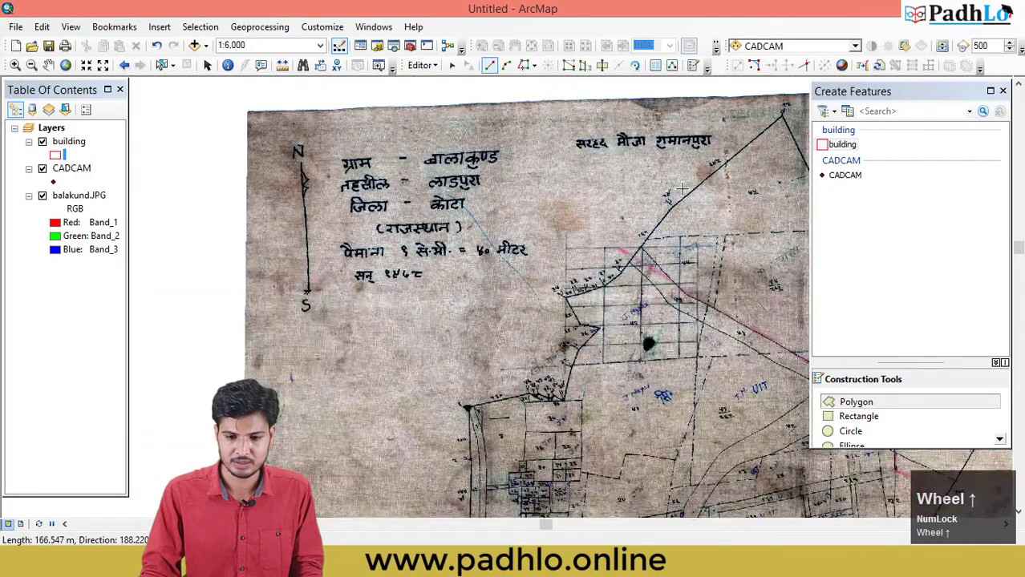
drag(468, 194, 580, 227)
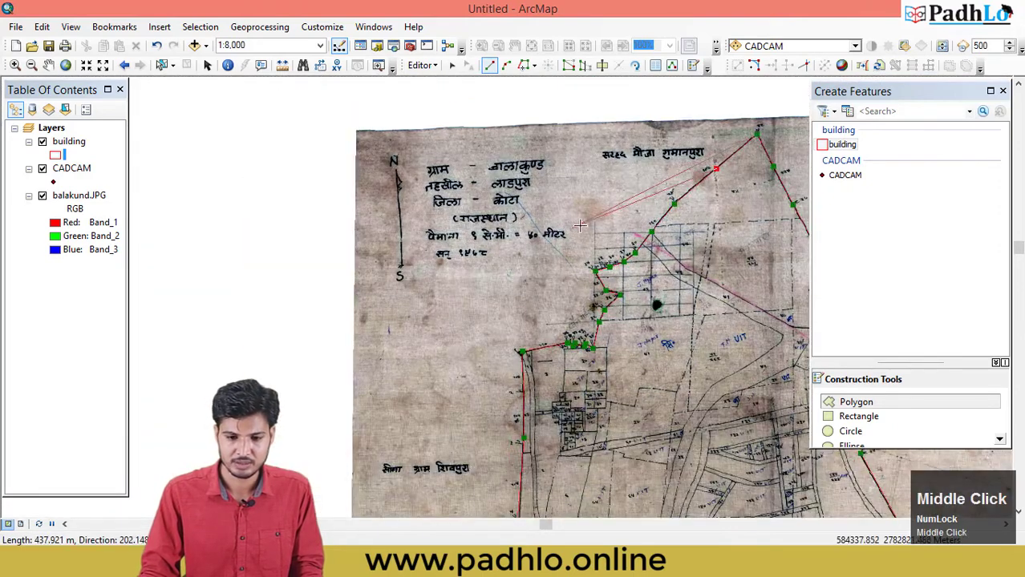
double_click(738, 147)
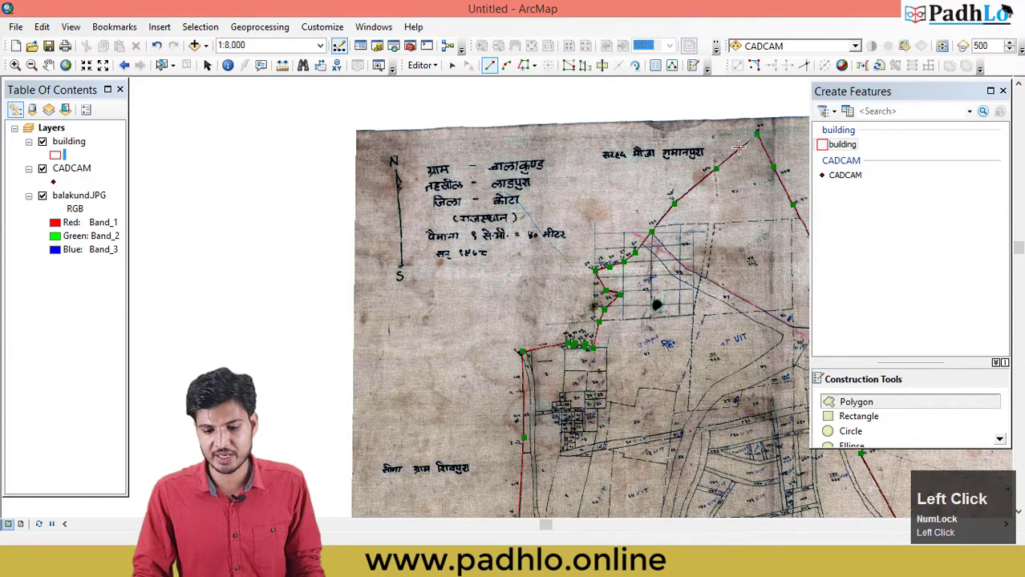
Check the finished boundary polygon against the whole scanned map and clear its selection
drag(698, 231, 417, 121)
scroll(529, 242, up, 3)
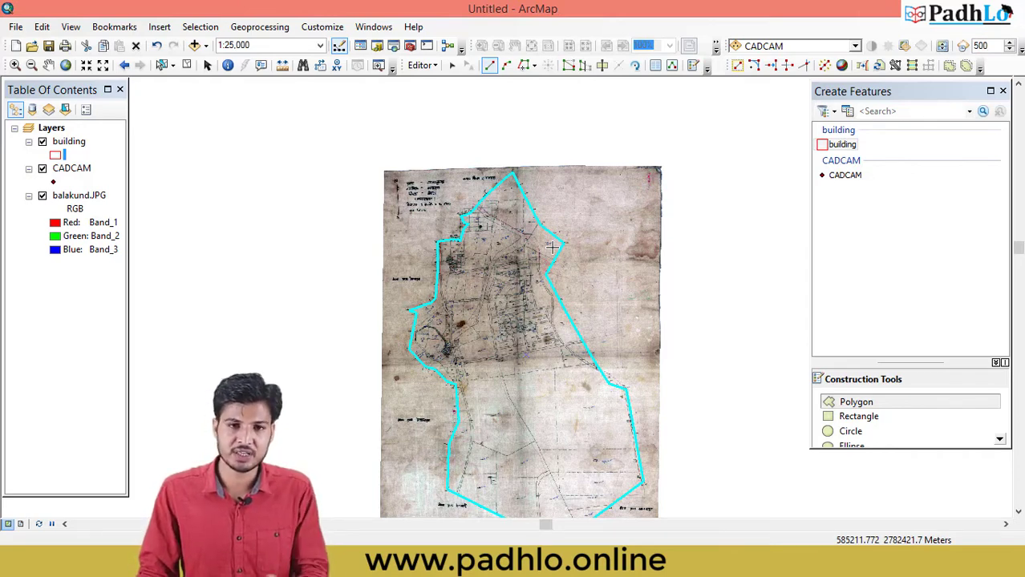
middle_click(576, 261)
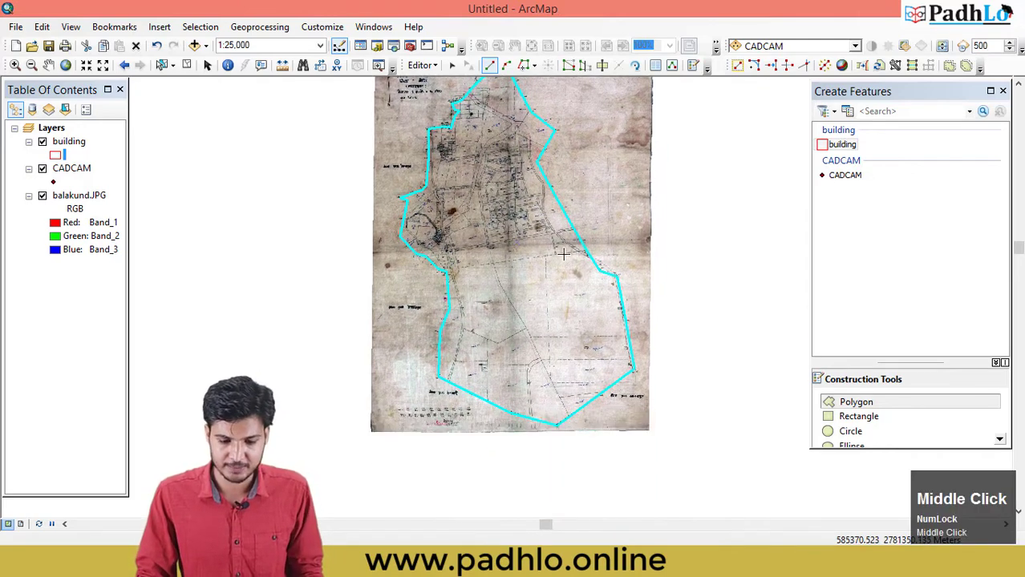
click(186, 65)
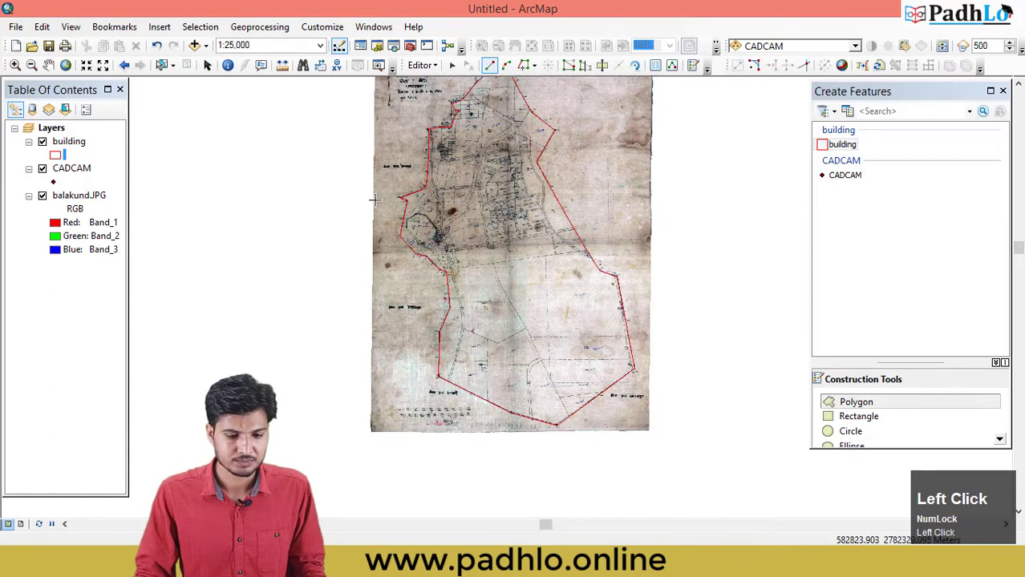
middle_click(430, 217)
Select the village boundary polygon on the map
click(162, 65)
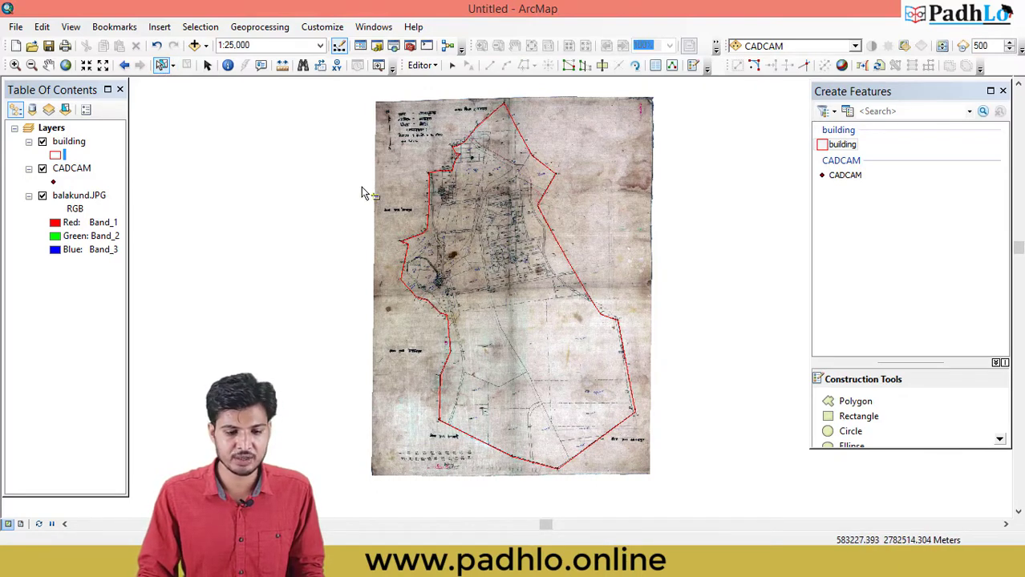
click(465, 214)
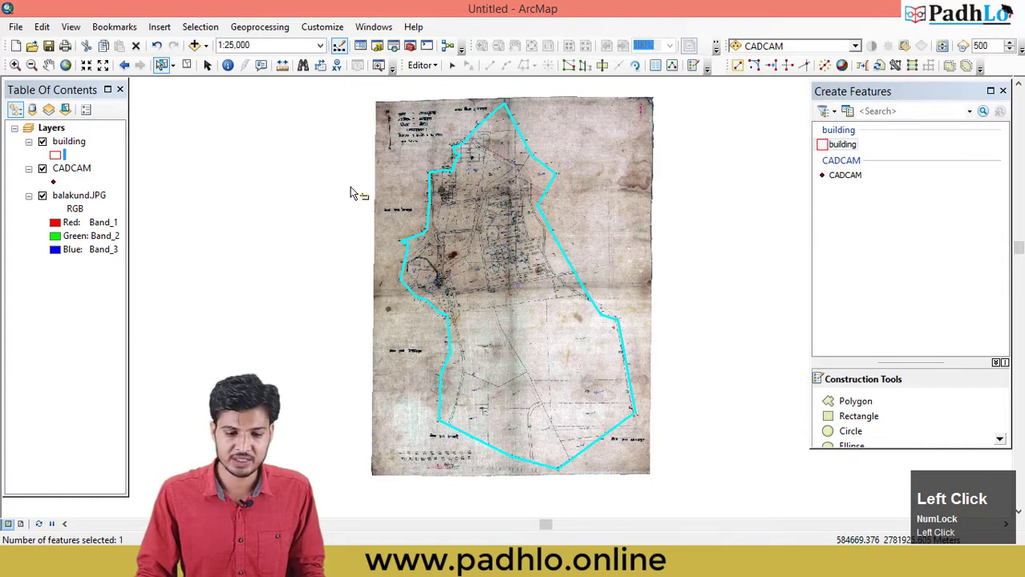
click(161, 65)
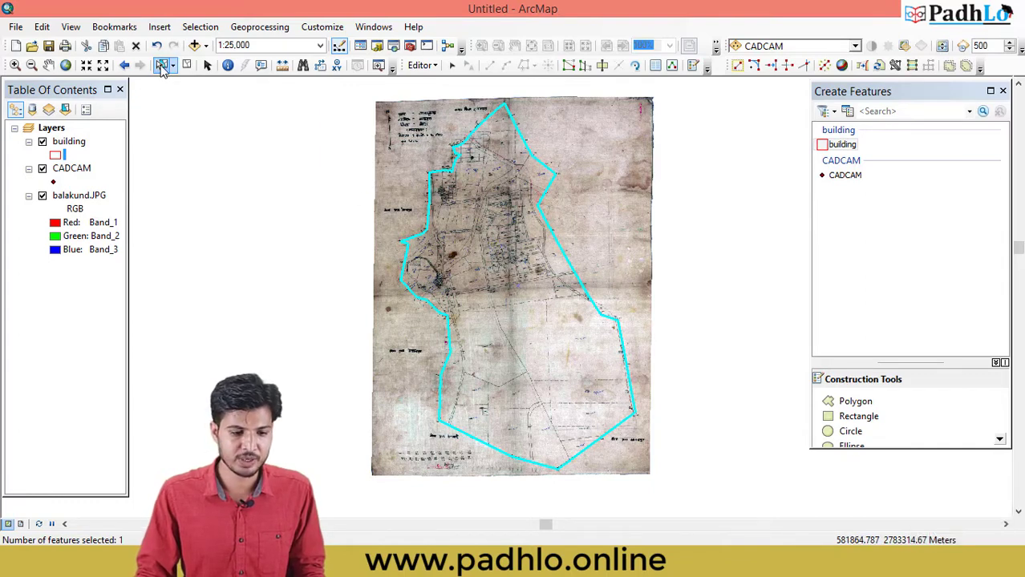
click(487, 211)
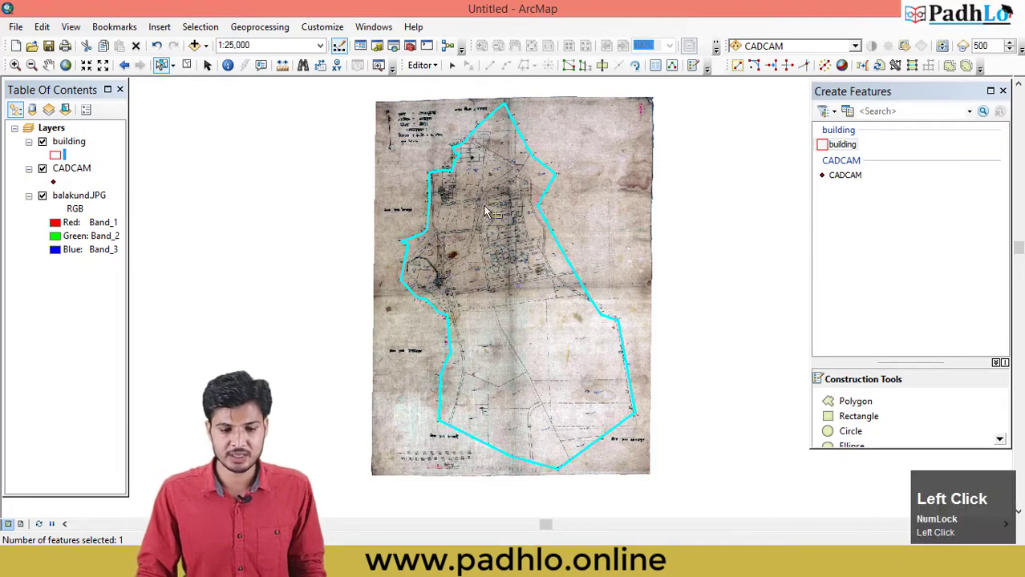
click(583, 152)
click(453, 274)
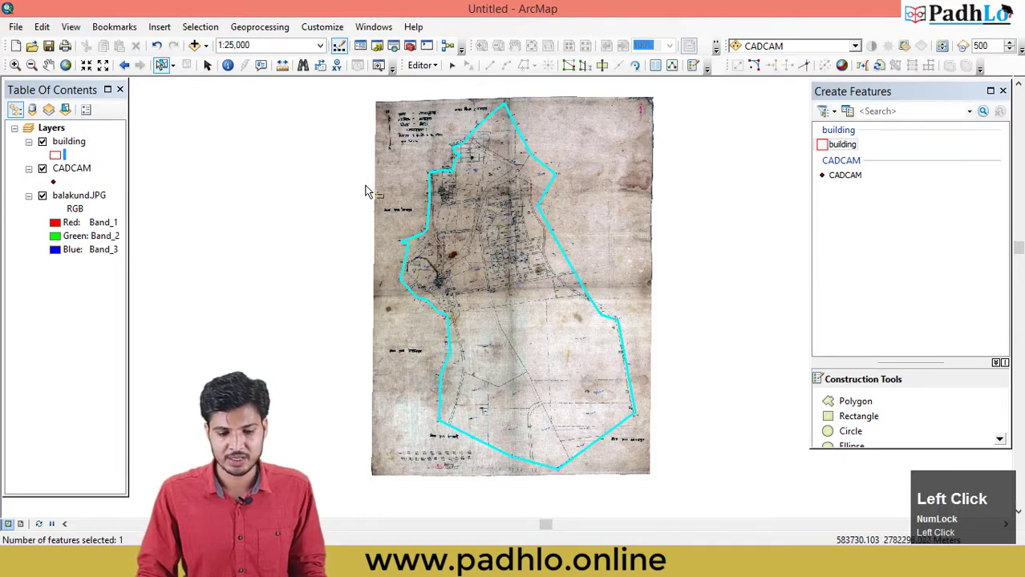
click(394, 221)
click(507, 234)
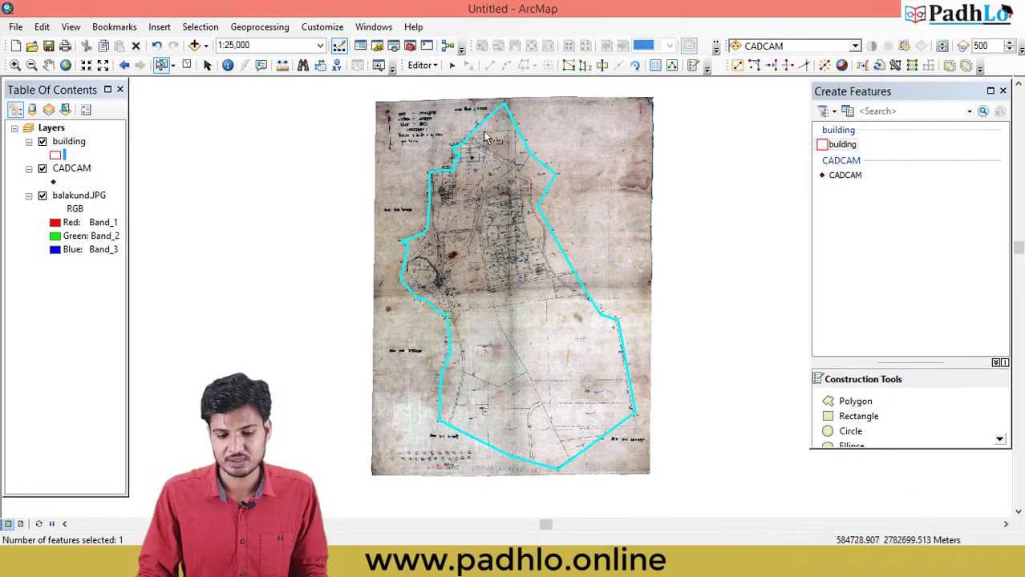
Start a Cut Polygons line on the northwestern boundary at the corner of the gridded plots and trace it southeast to the first bend
scroll(484, 134, down, 2)
scroll(485, 134, down, 2)
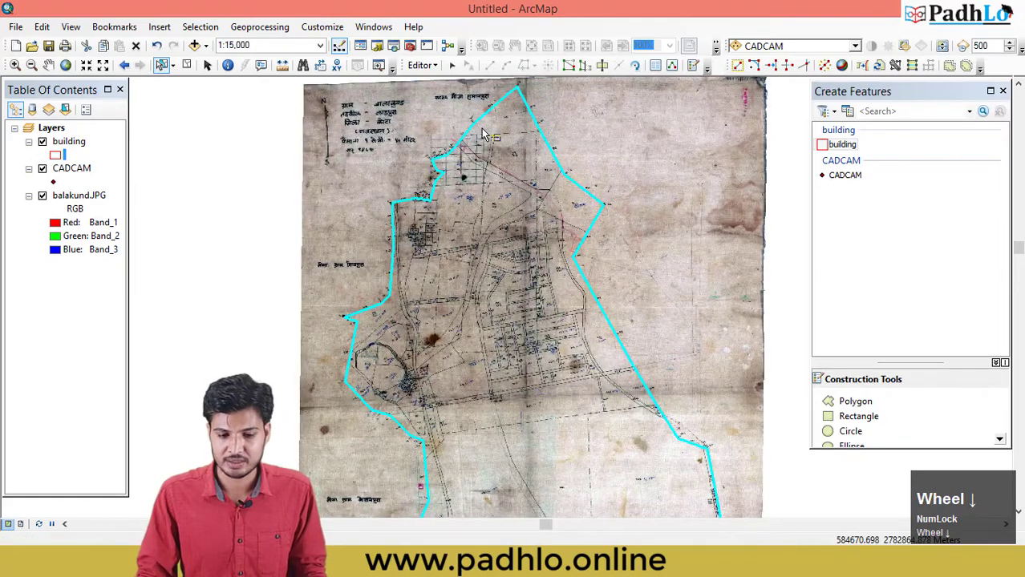
scroll(481, 134, down, 3)
scroll(477, 141, down, 2)
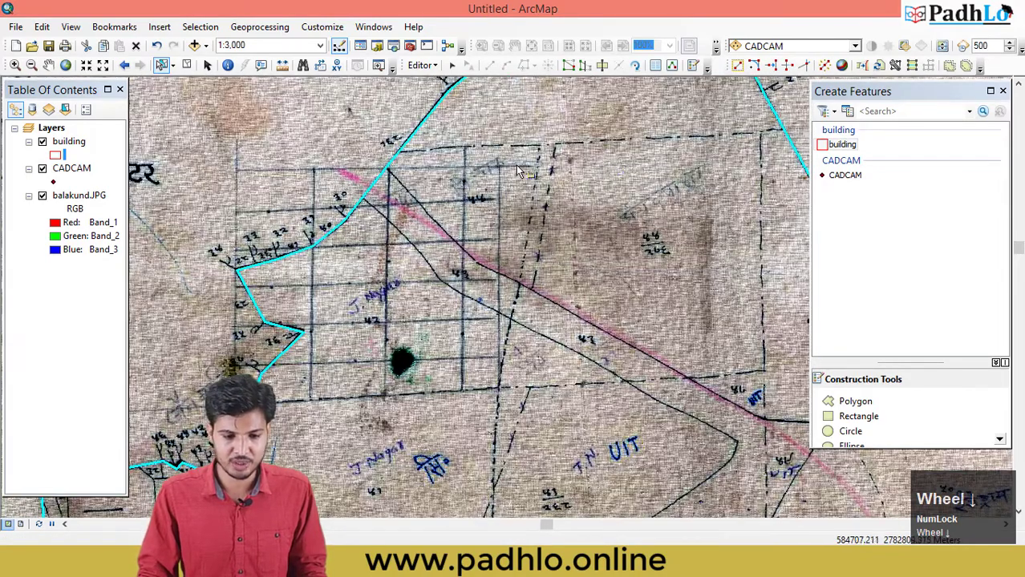
middle_click(611, 170)
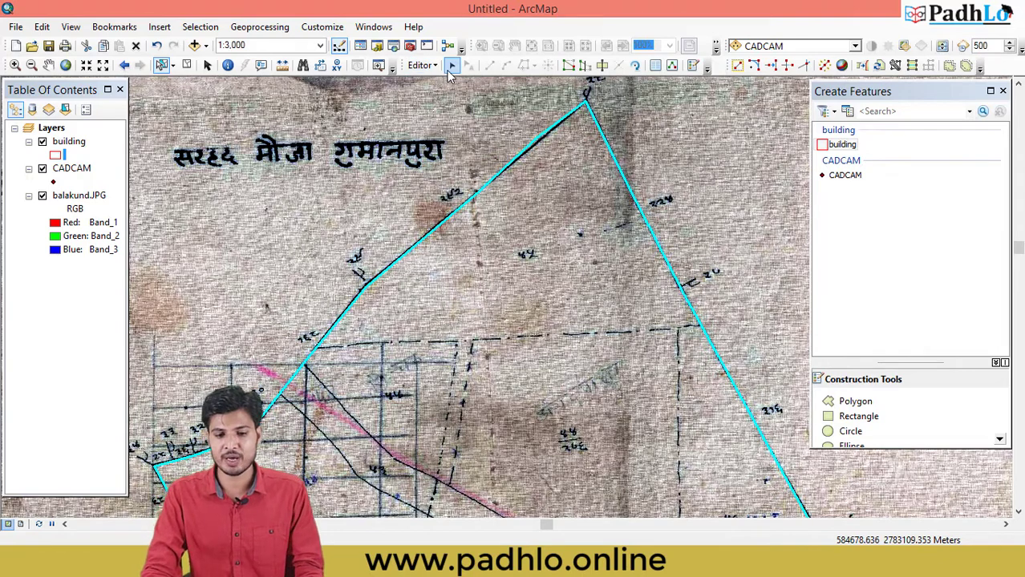
click(602, 66)
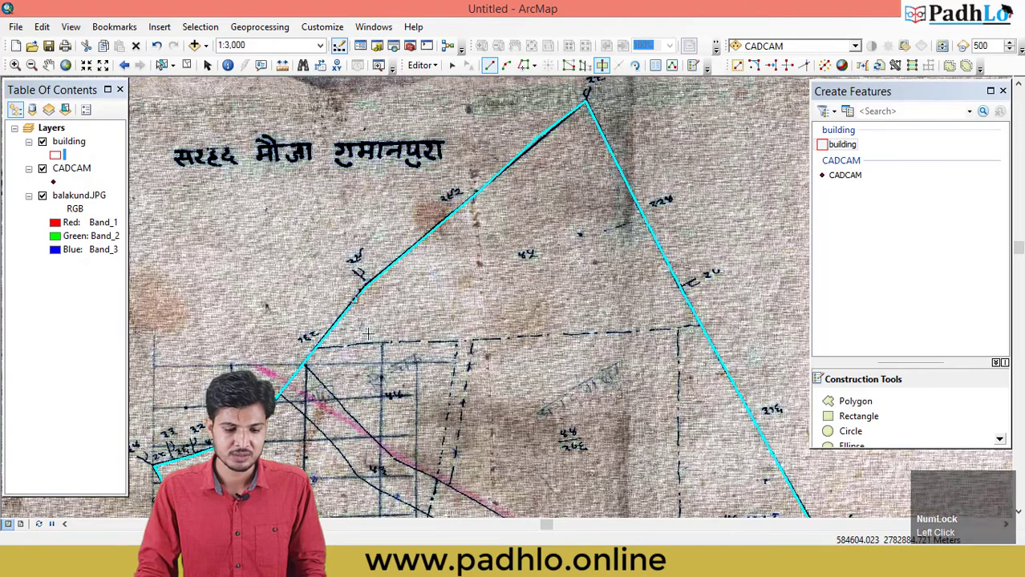
drag(260, 402, 286, 245)
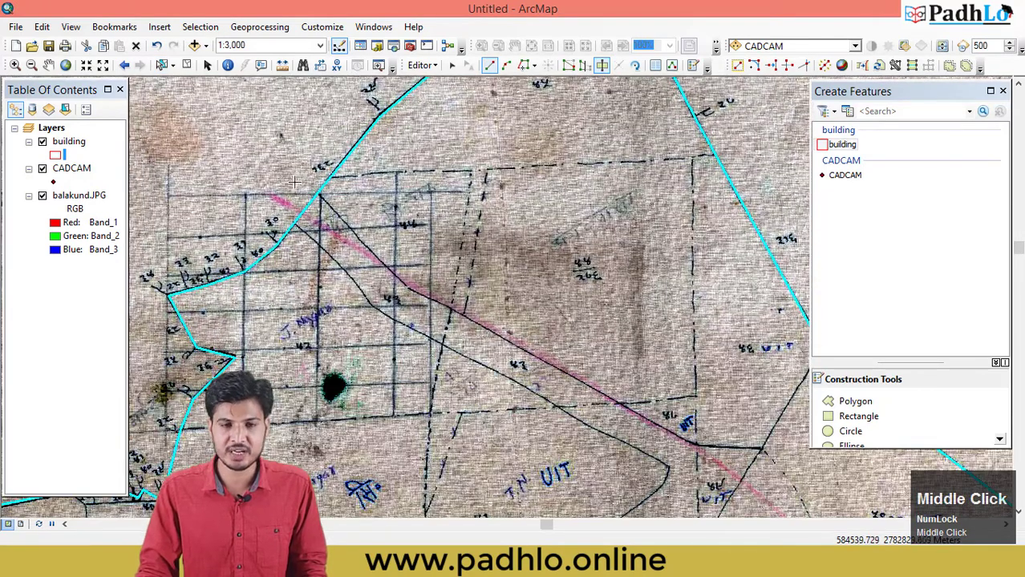
scroll(318, 198, down, 2)
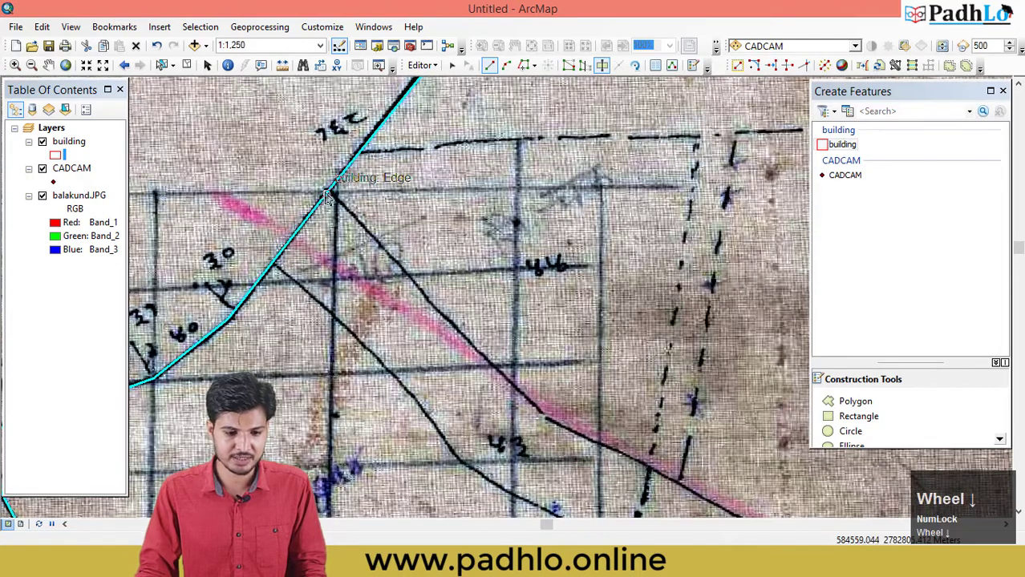
click(327, 193)
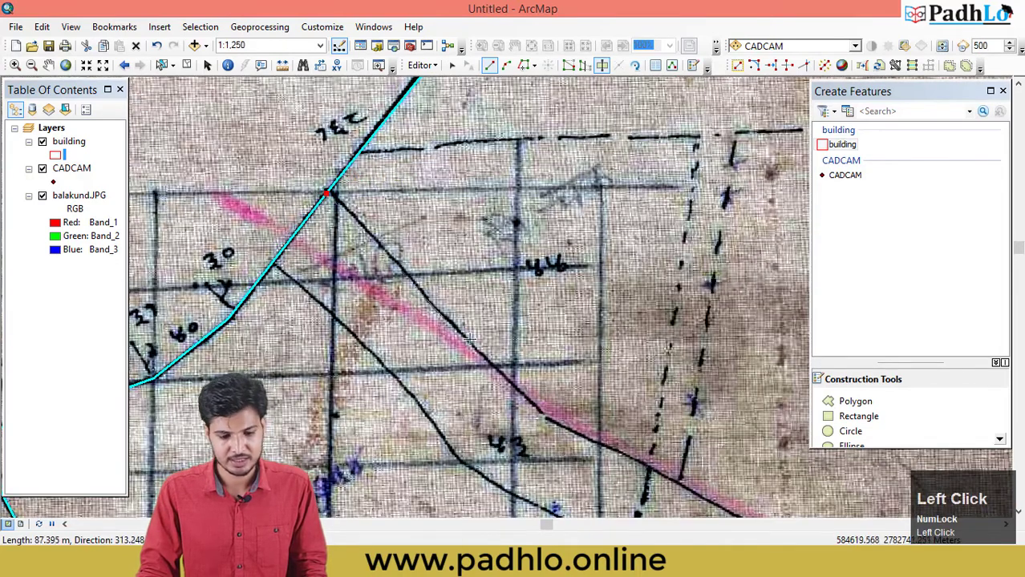
click(482, 355)
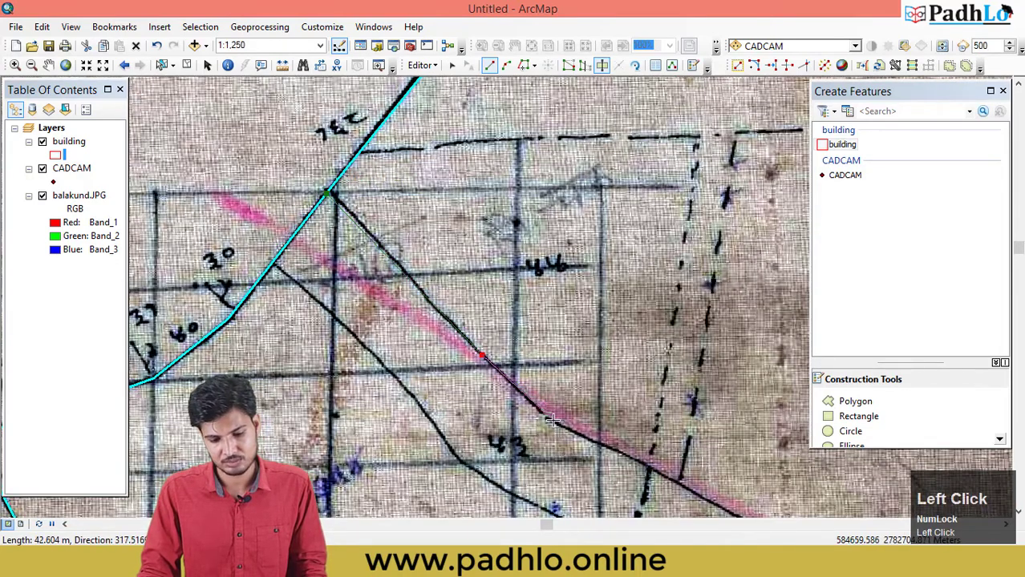
click(550, 418)
Continue the cut line southeast along the pink-marked plot line to the junction, and northeast until it crosses the eastern boundary
drag(611, 433, 307, 170)
click(605, 232)
click(475, 273)
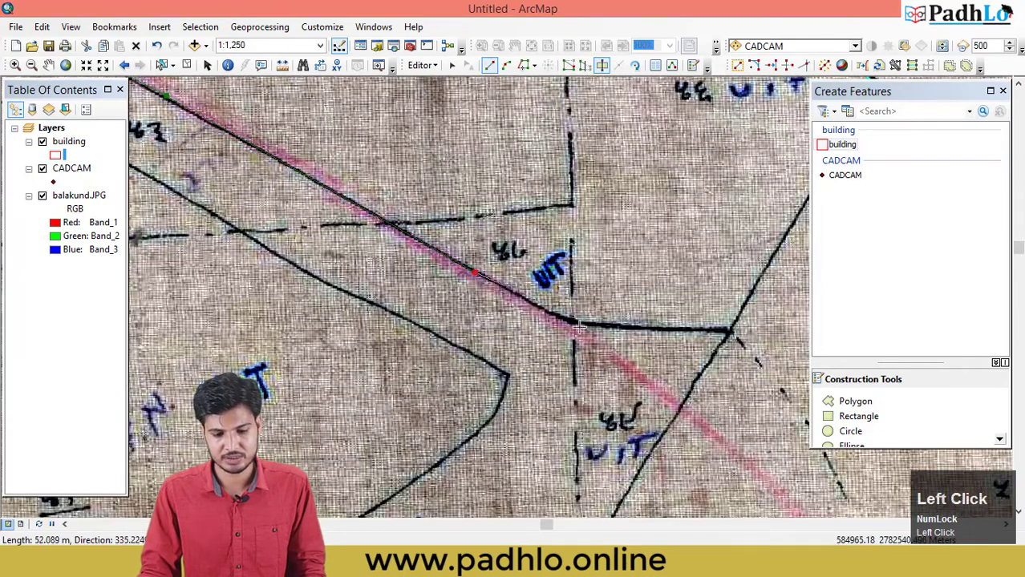
click(569, 323)
click(728, 329)
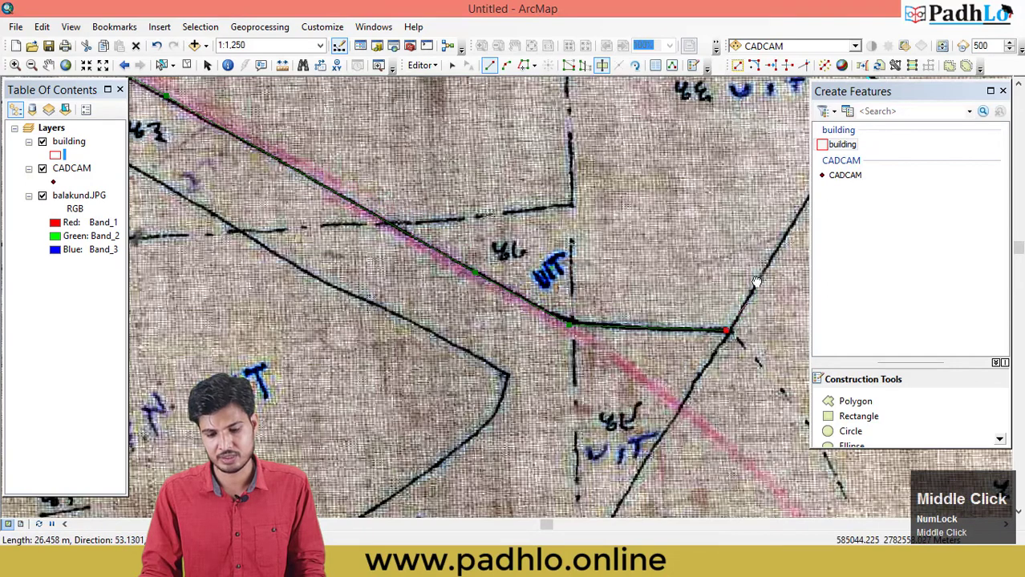
drag(761, 281, 550, 358)
click(583, 267)
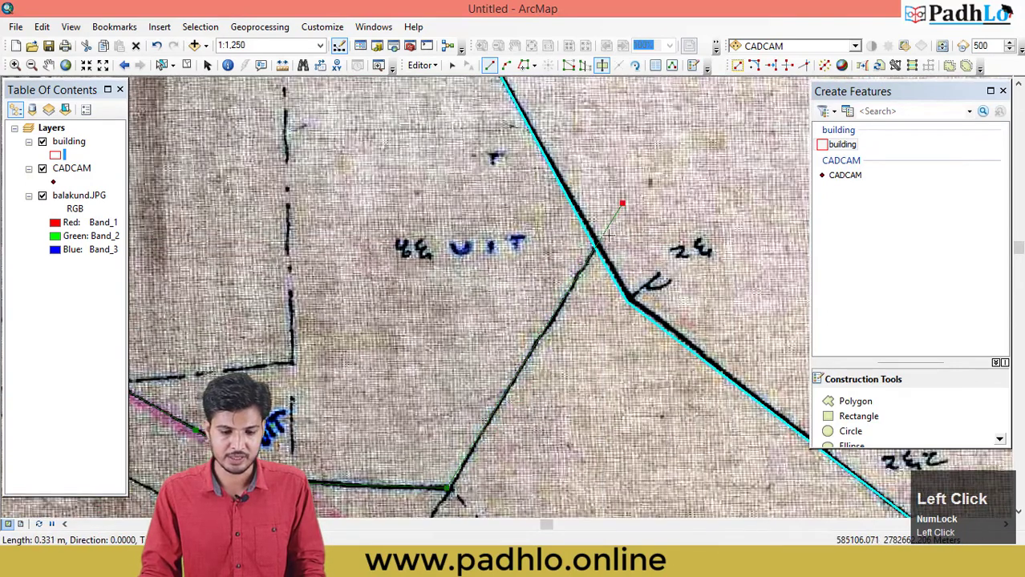
scroll(582, 267, up, 4)
scroll(582, 267, up, 2)
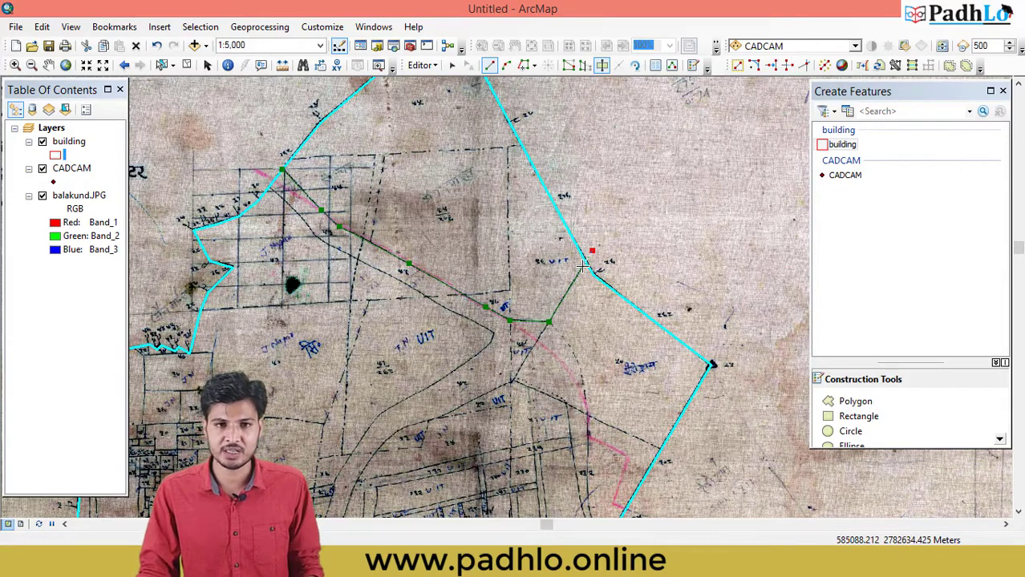
Finish the cut just beyond the eastern boundary and select the northern and southern parts in turn to check the split
double_click(622, 200)
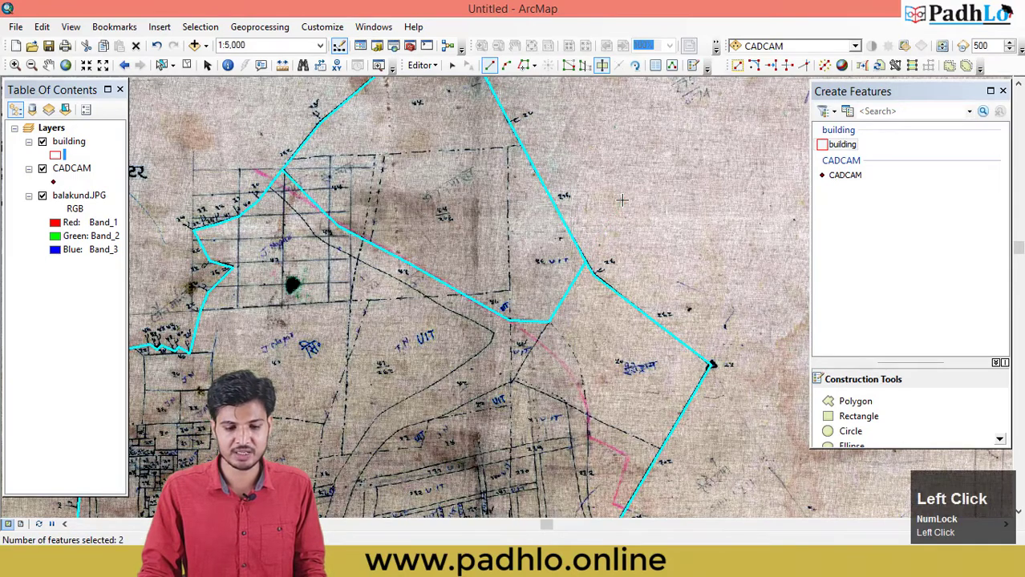
middle_click(621, 199)
click(161, 65)
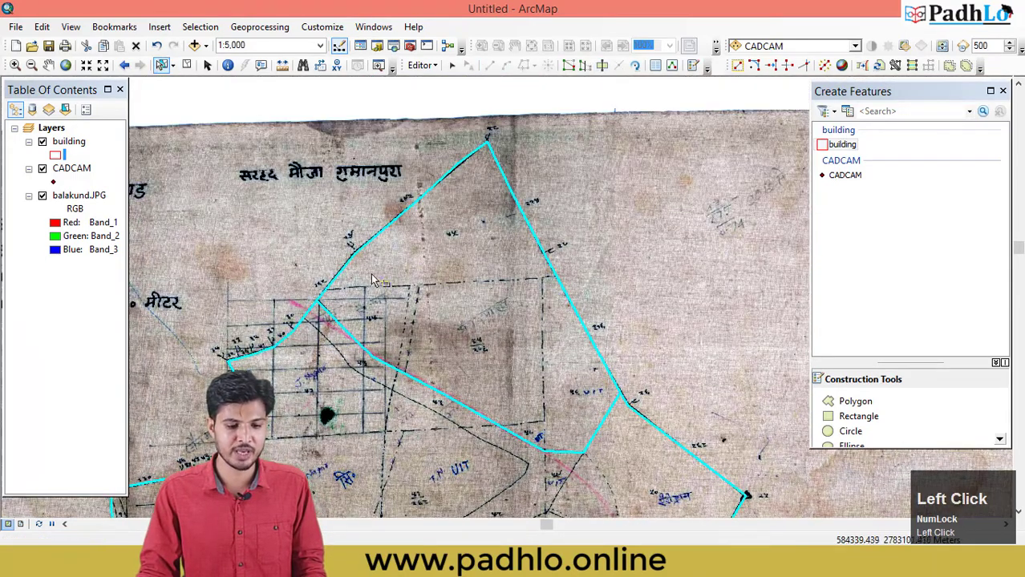
scroll(373, 280, up, 5)
middle_click(486, 239)
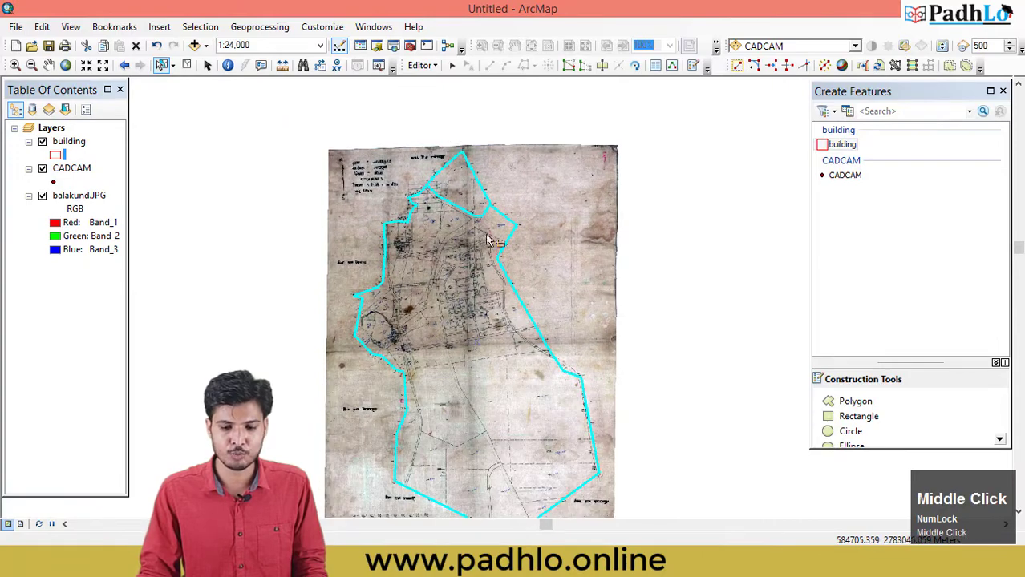
click(451, 206)
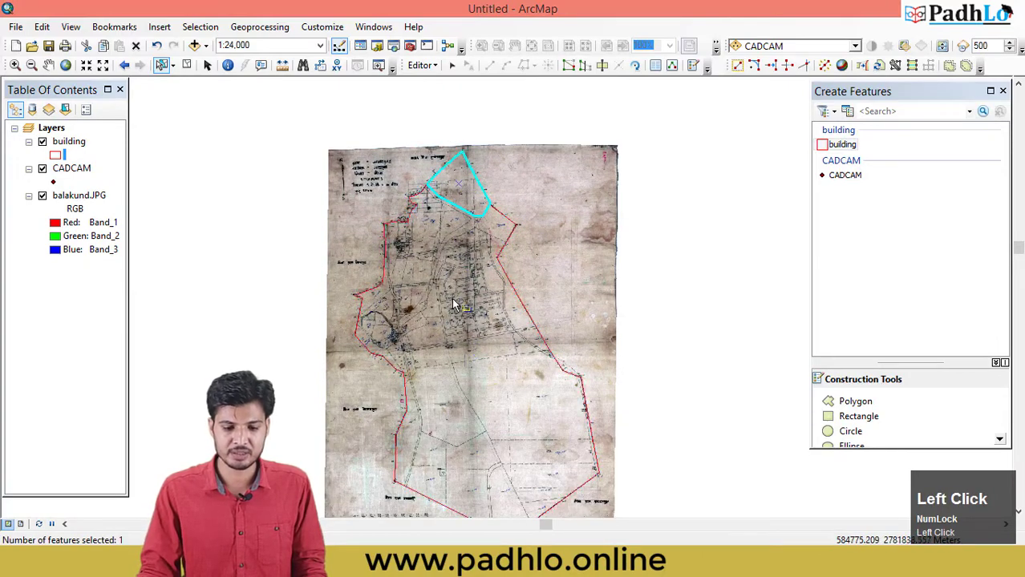
click(453, 304)
click(457, 192)
click(446, 277)
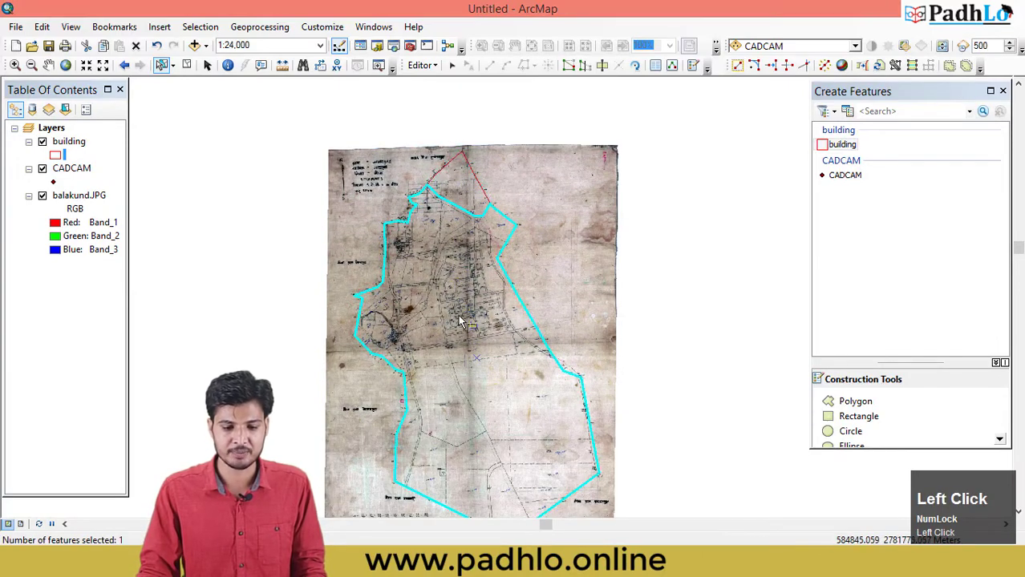
Select the northern polygon above the new cut line
scroll(449, 260, down, 4)
middle_click(437, 248)
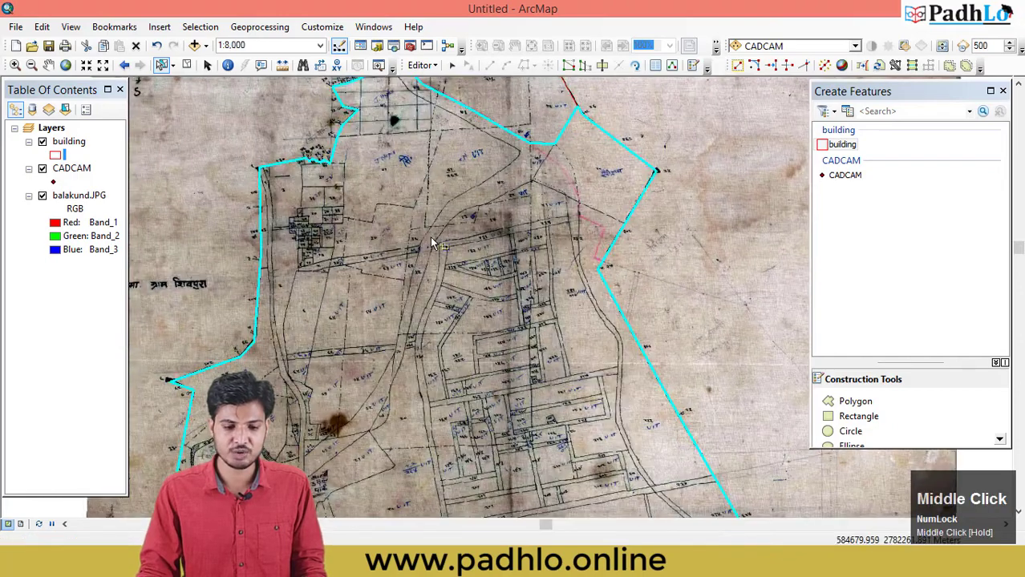
middle_click(431, 243)
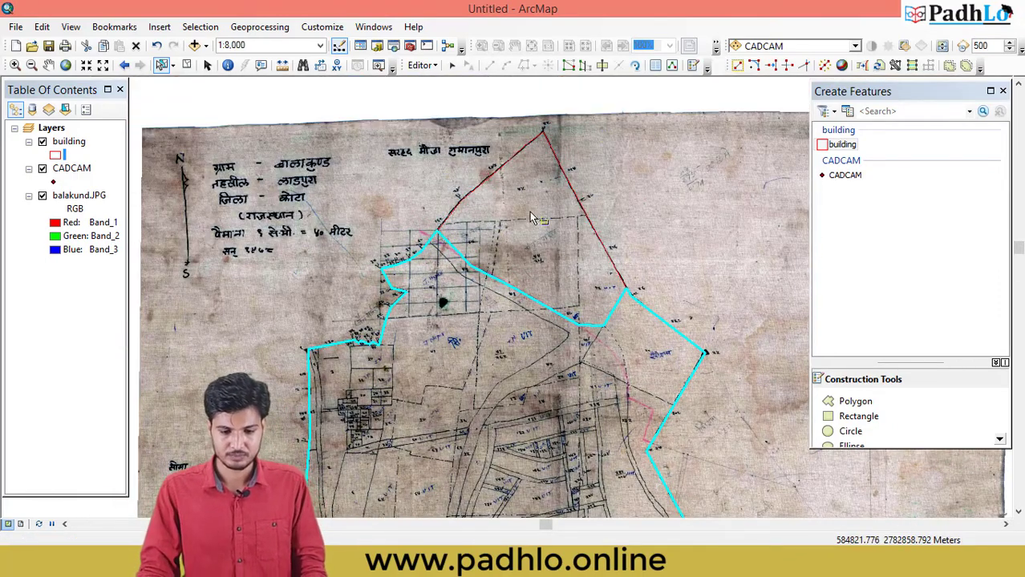
click(585, 67)
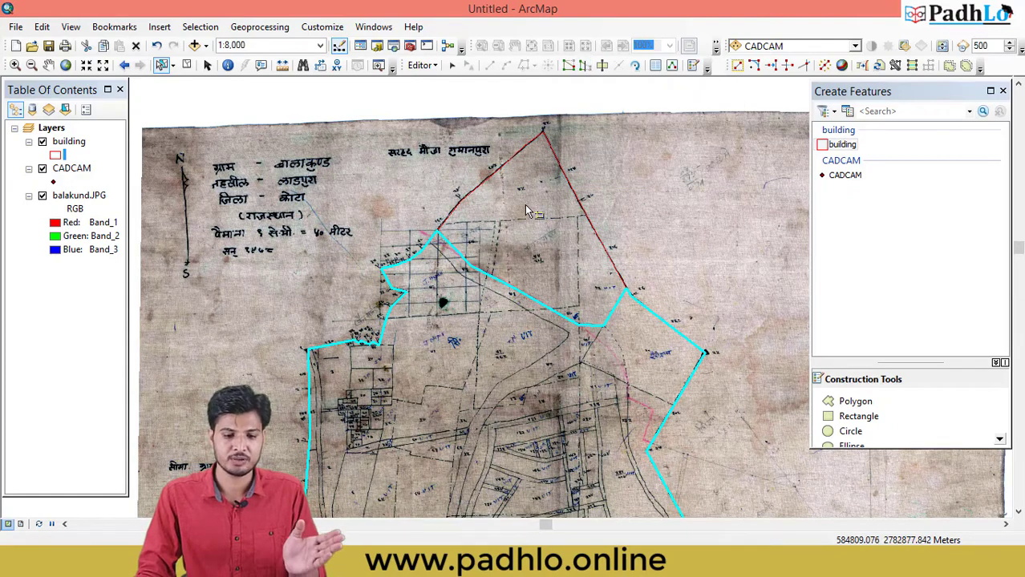
click(526, 211)
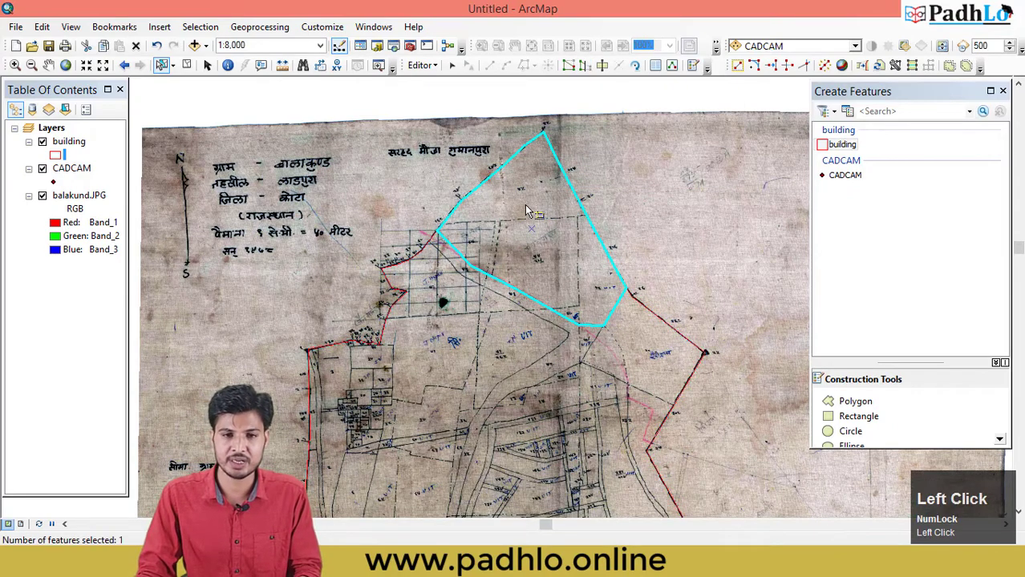
Reshape the northern polygon's southeastern corner inward with Reshape Feature, from its short southern edge across to the eastern boundary
scroll(527, 210, down, 5)
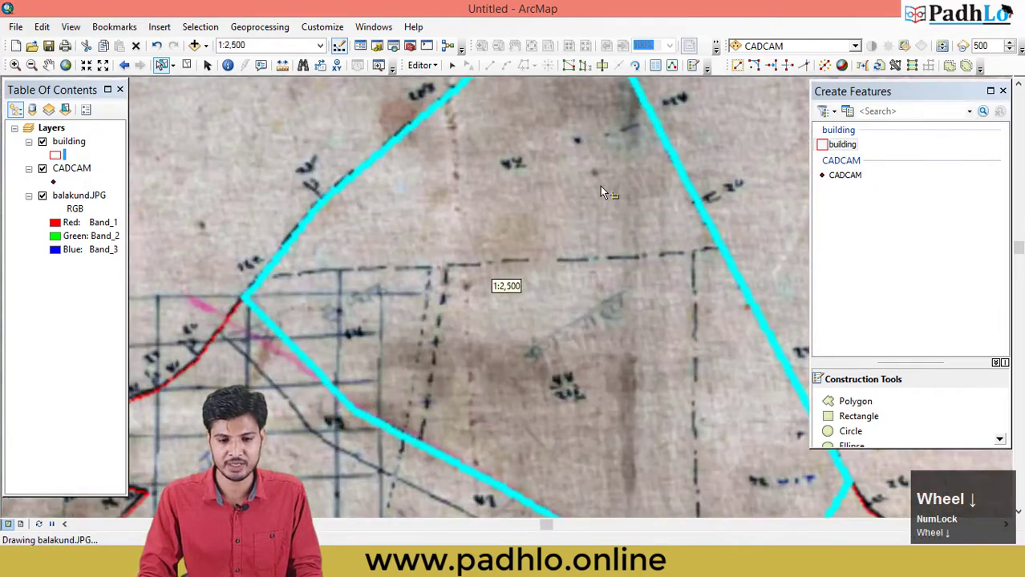
middle_click(603, 192)
middle_click(334, 165)
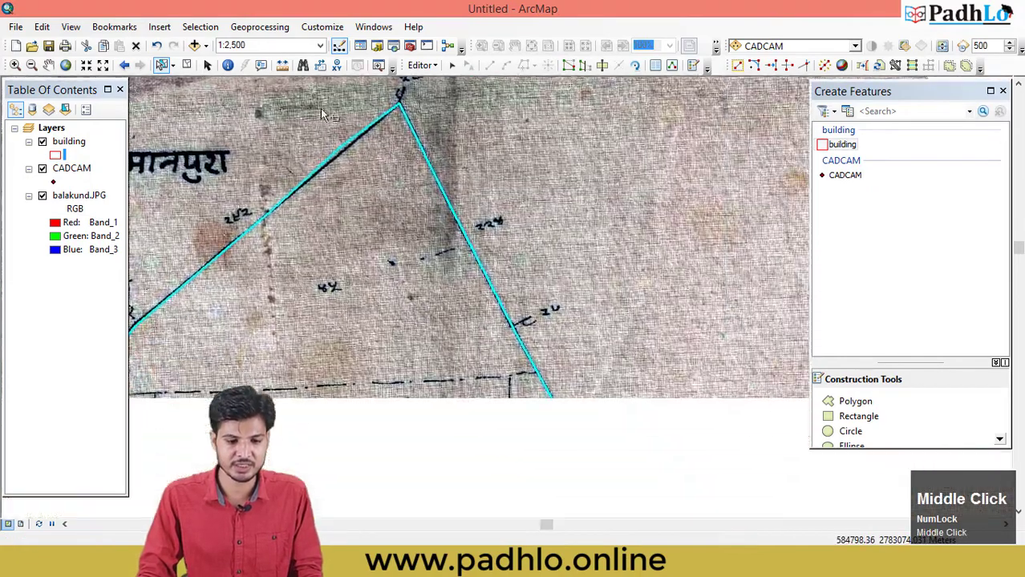
middle_click(477, 197)
middle_click(476, 197)
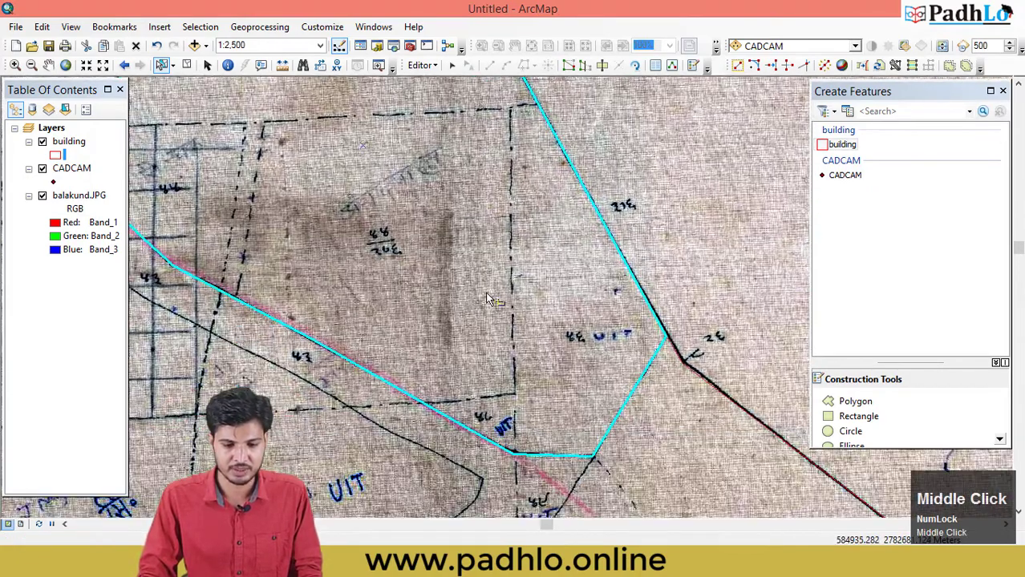
middle_click(523, 220)
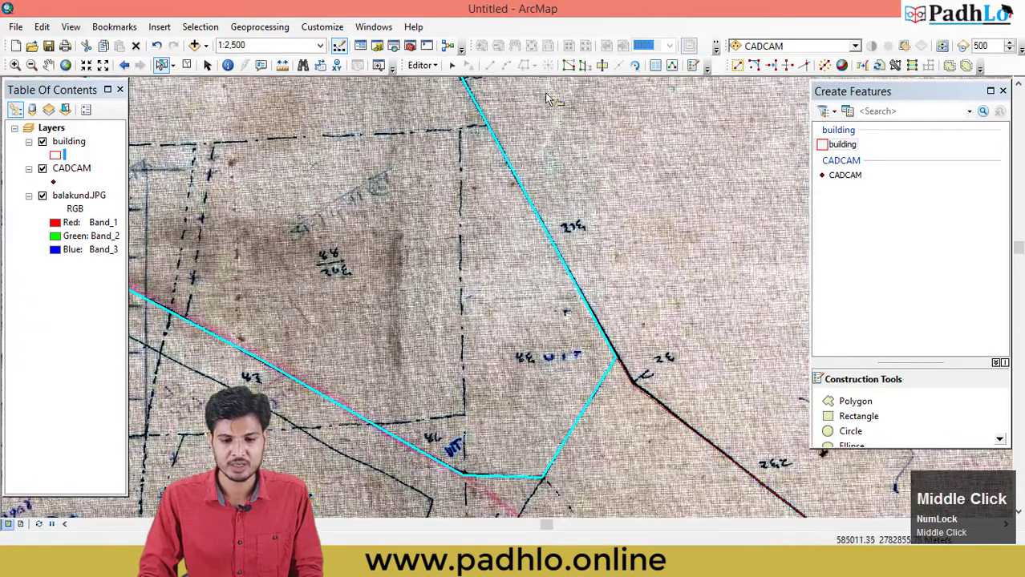
click(228, 128)
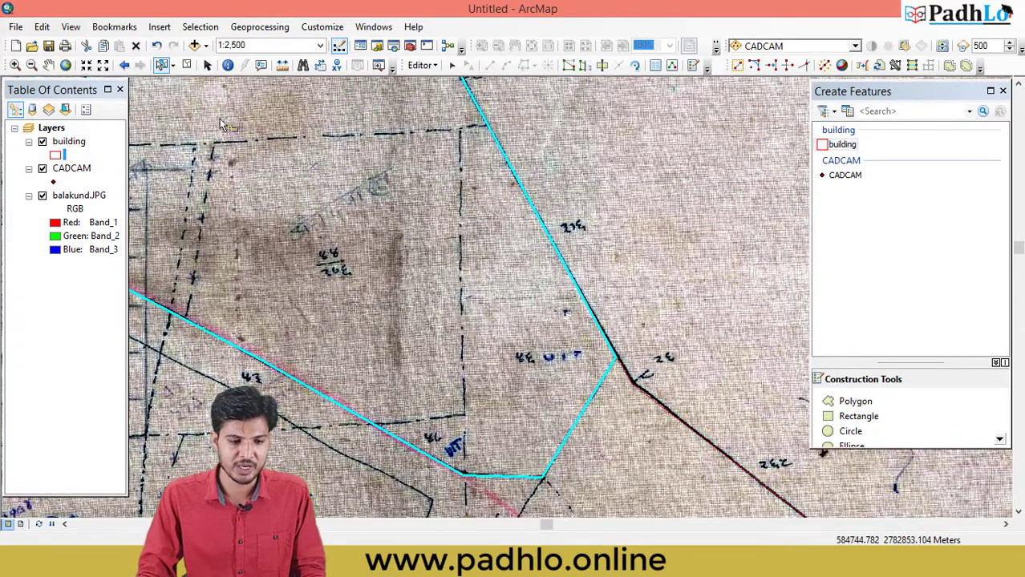
click(583, 66)
middle_click(533, 345)
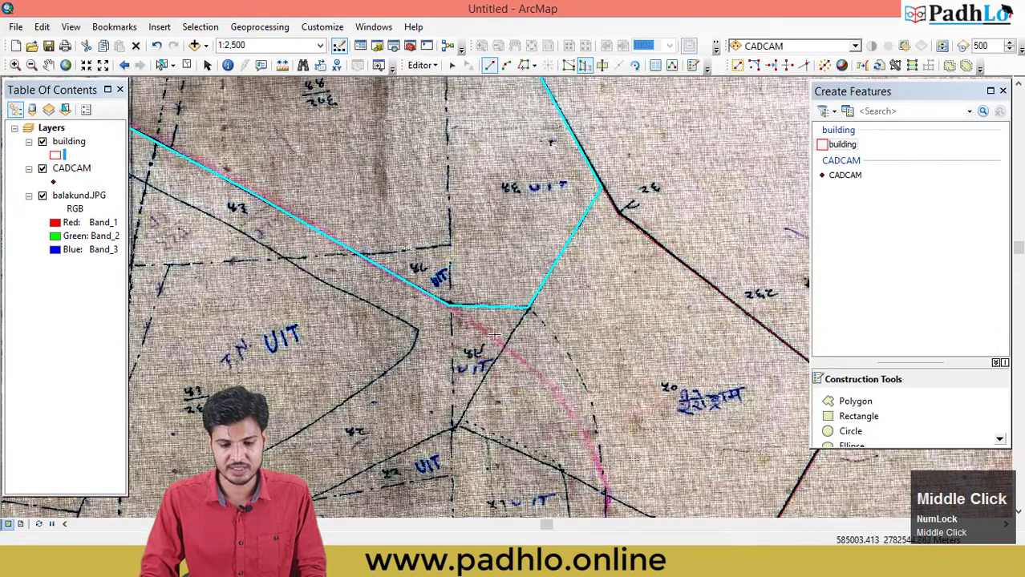
click(499, 307)
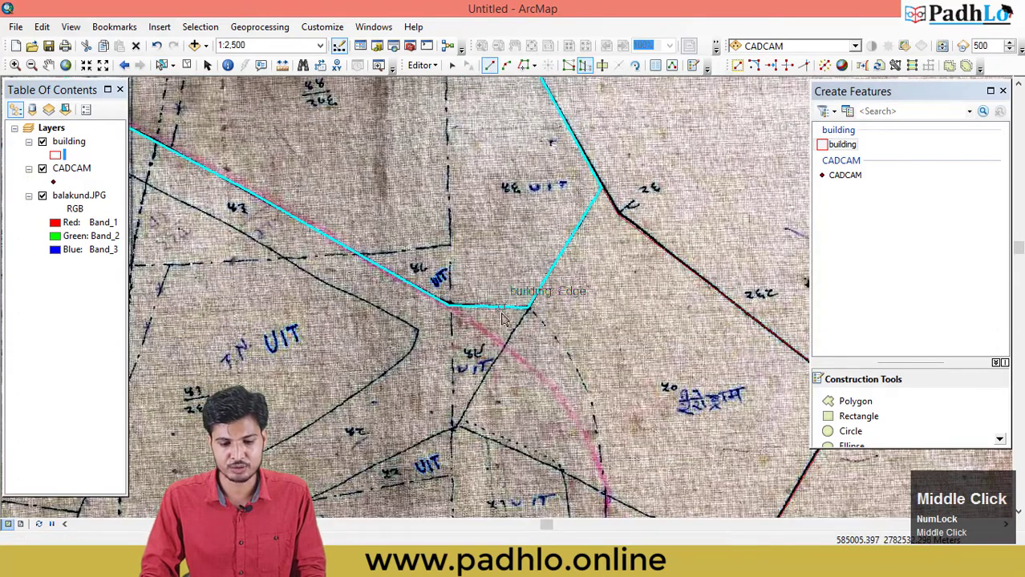
double_click(607, 141)
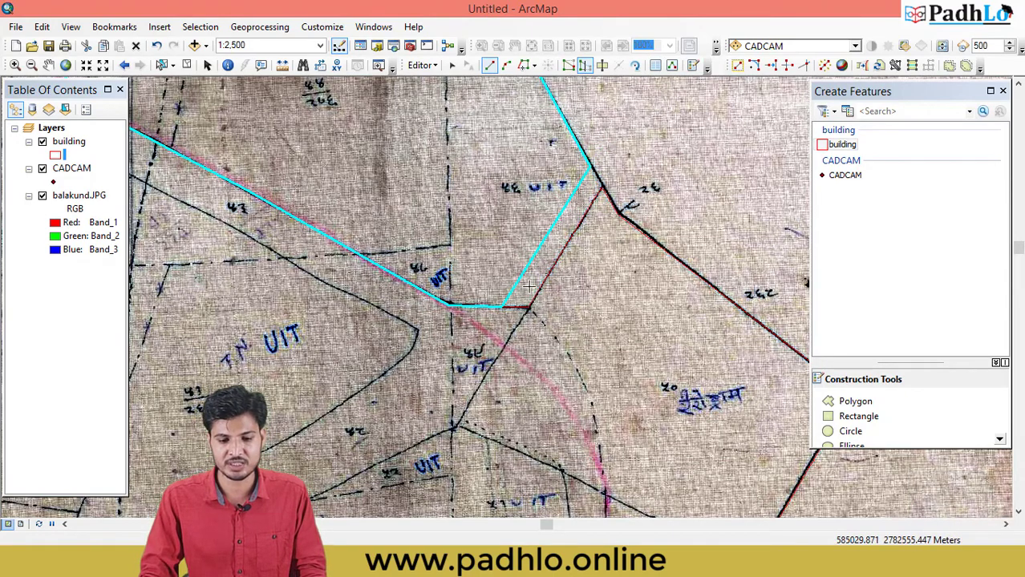
Reshape the same corner back outward through the original corner points on the eastern boundary and at the plot-line junction
click(589, 167)
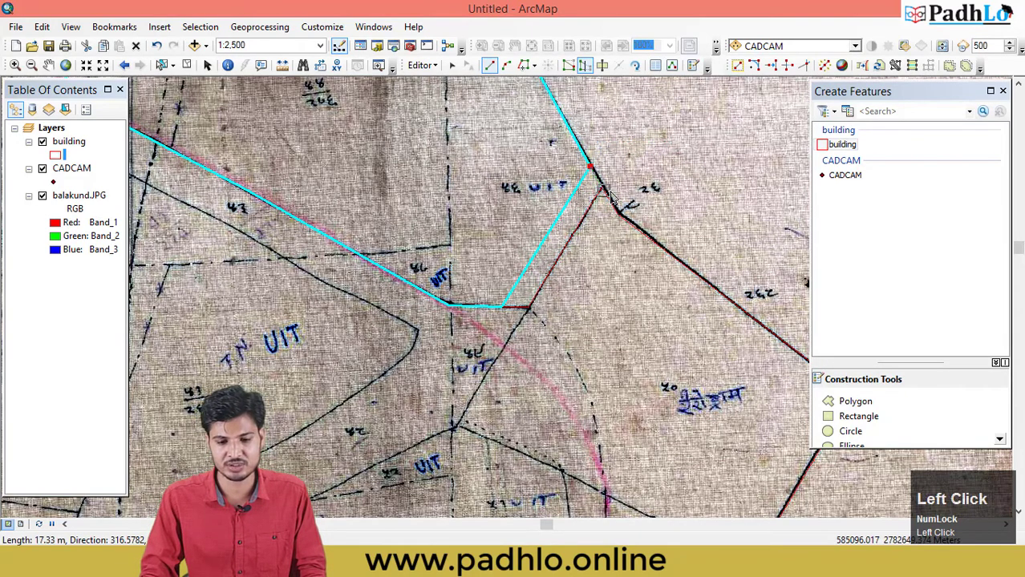
click(602, 188)
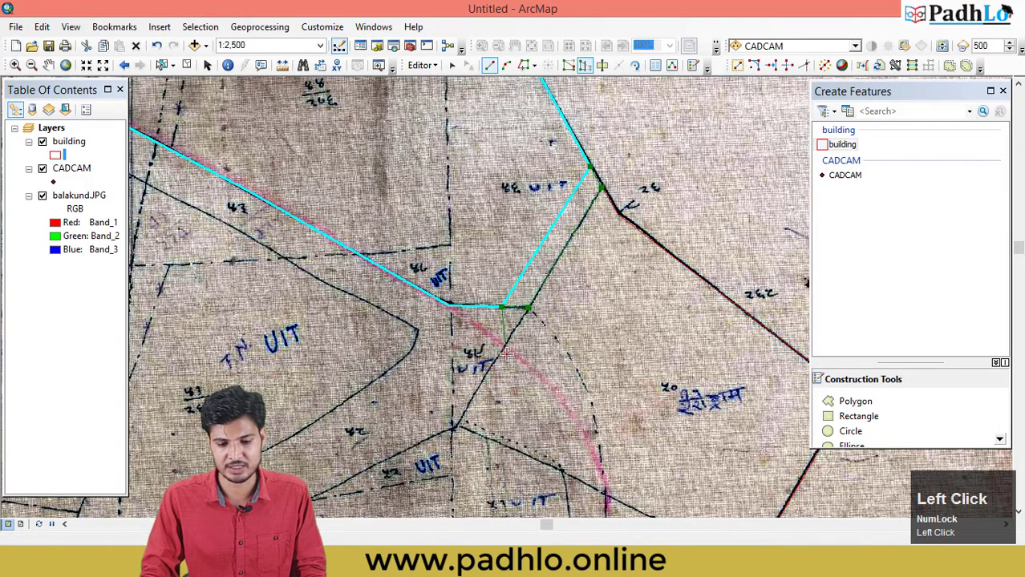
double_click(528, 308)
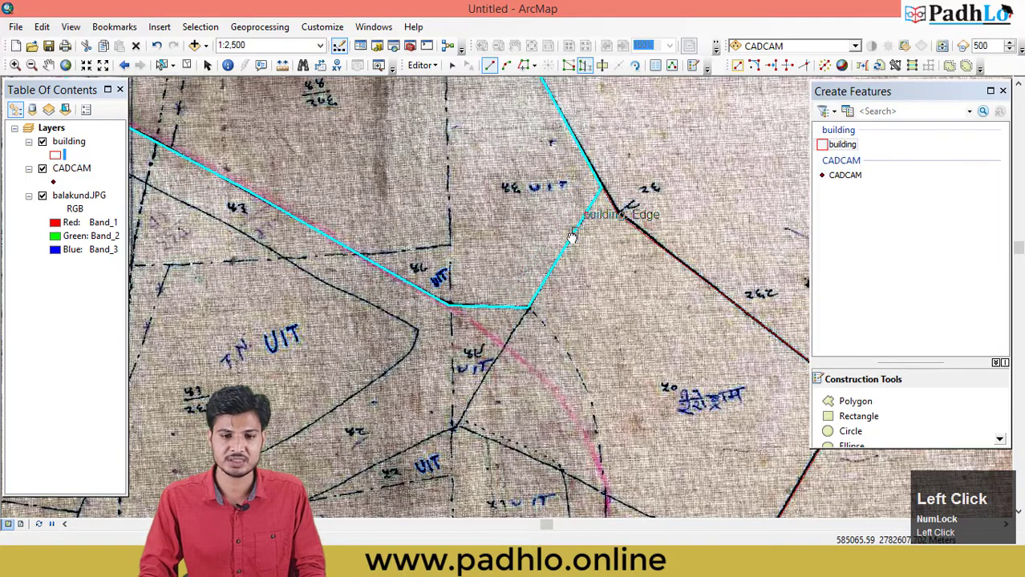
Select the northern polygon and show its vertices for editing
drag(498, 137, 627, 363)
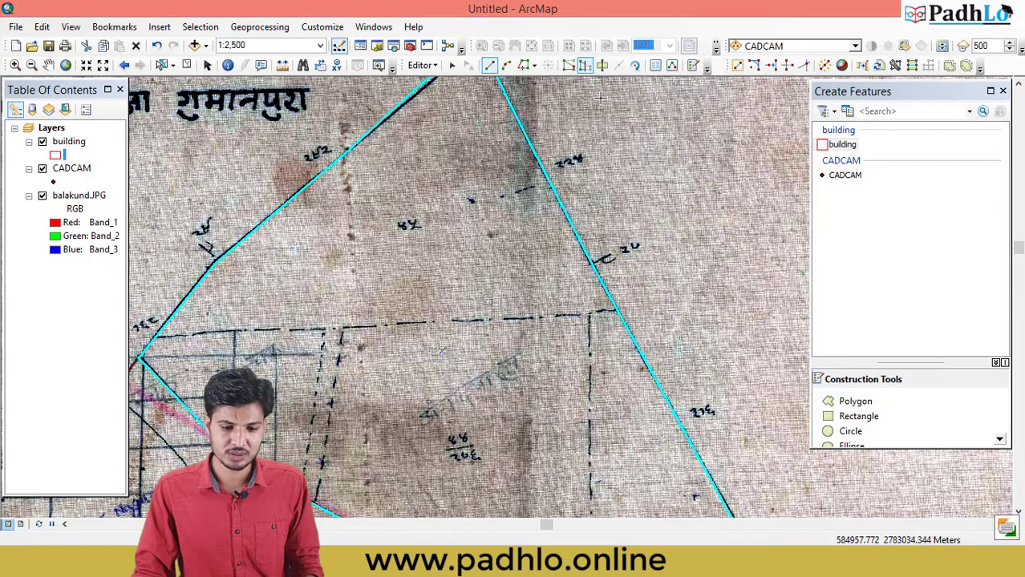
click(163, 66)
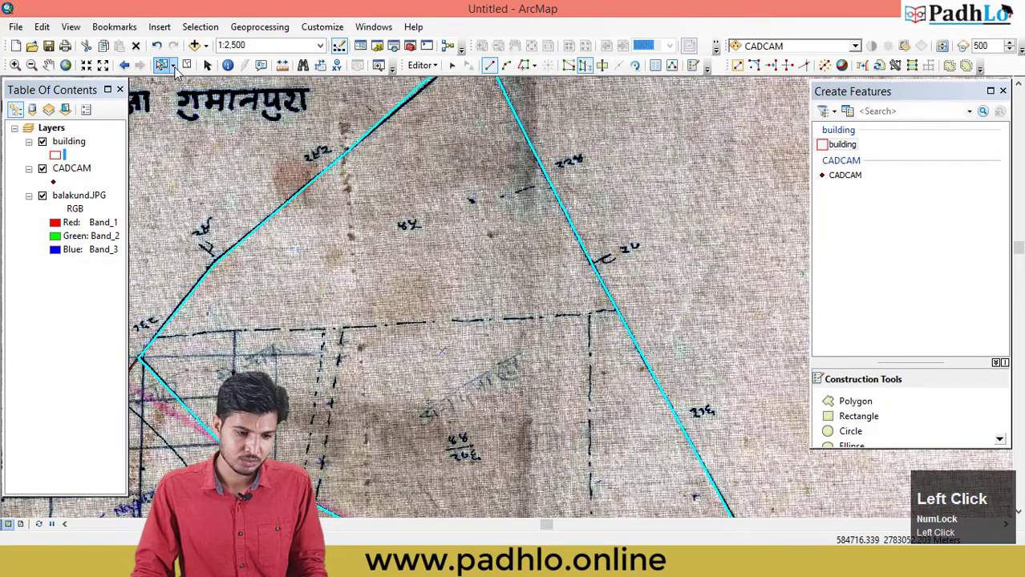
click(481, 231)
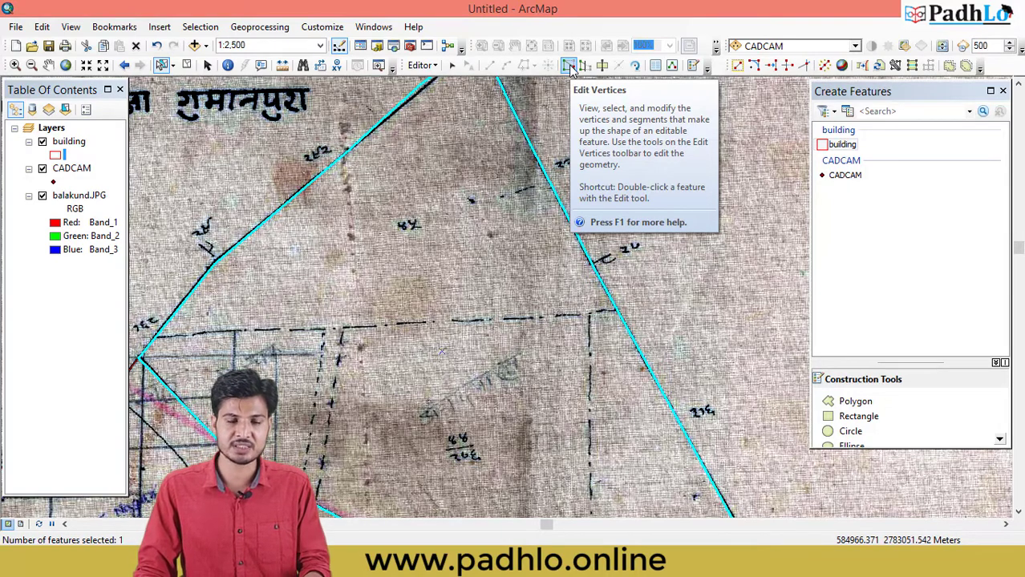
click(367, 213)
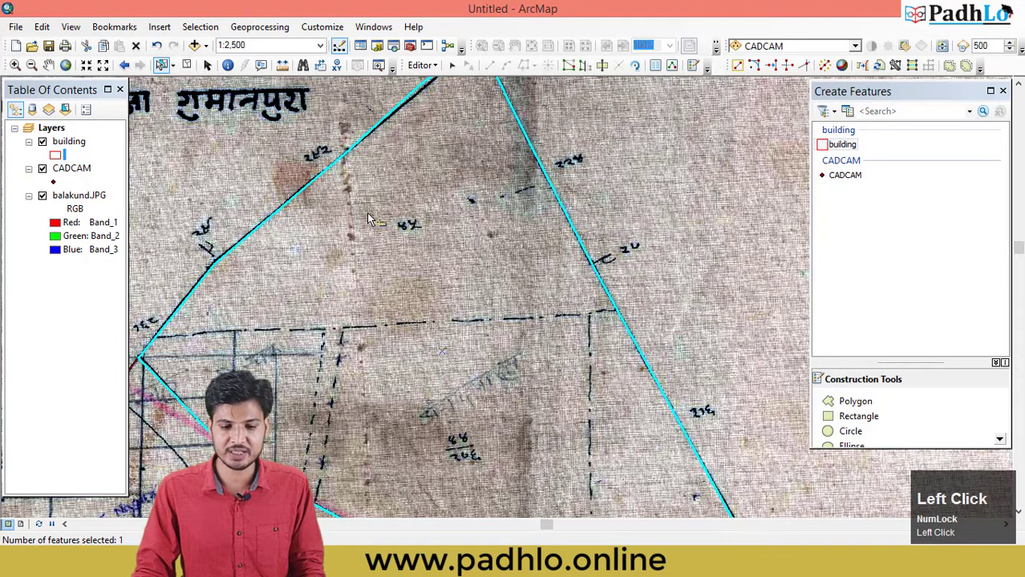
click(569, 67)
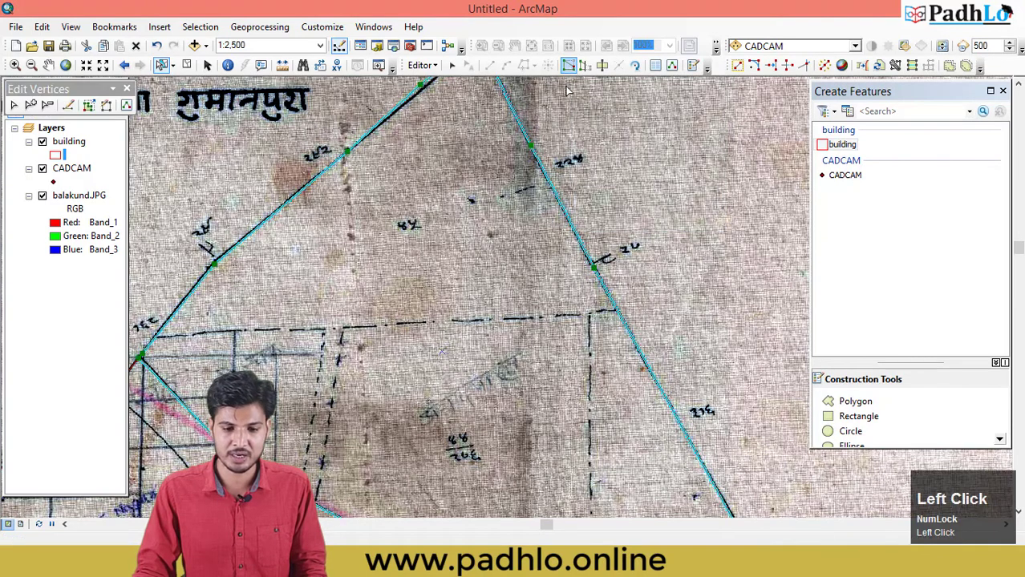
scroll(509, 275, up, 1)
scroll(509, 275, up, 2)
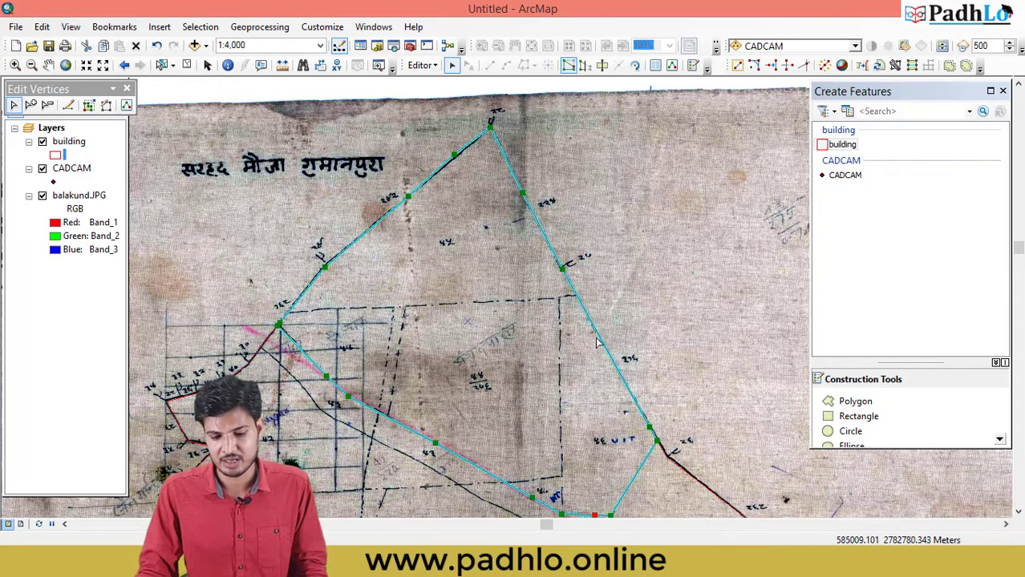
Delete the vertex midway along the northern polygon's eastern boundary and insert a new vertex at the same spot
right_click(563, 267)
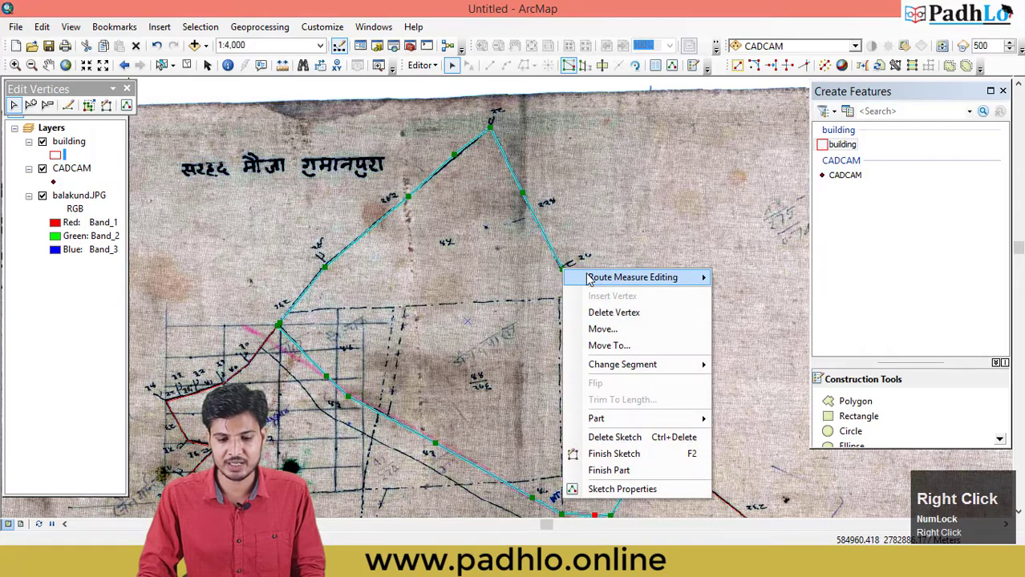
click(625, 319)
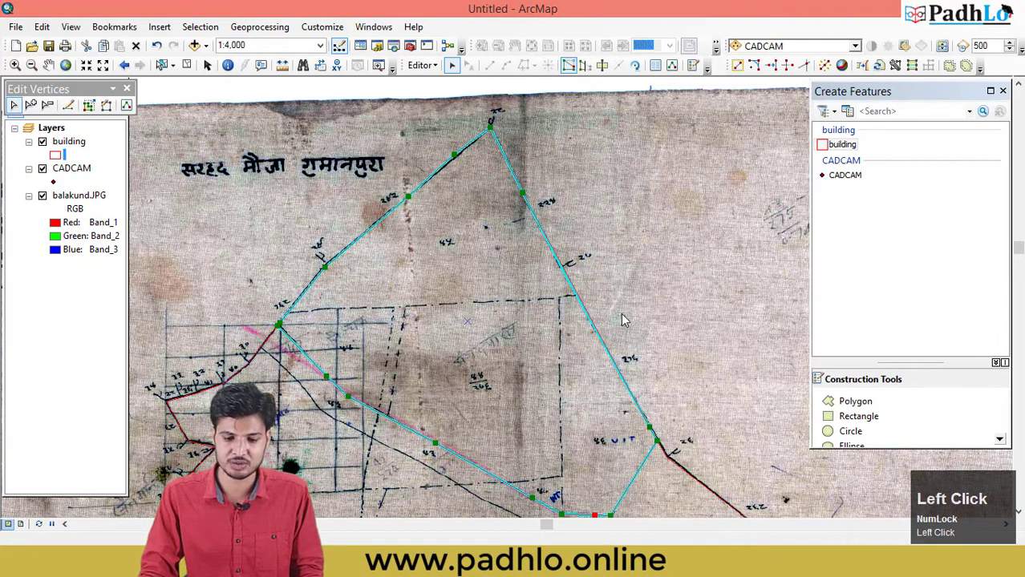
right_click(563, 272)
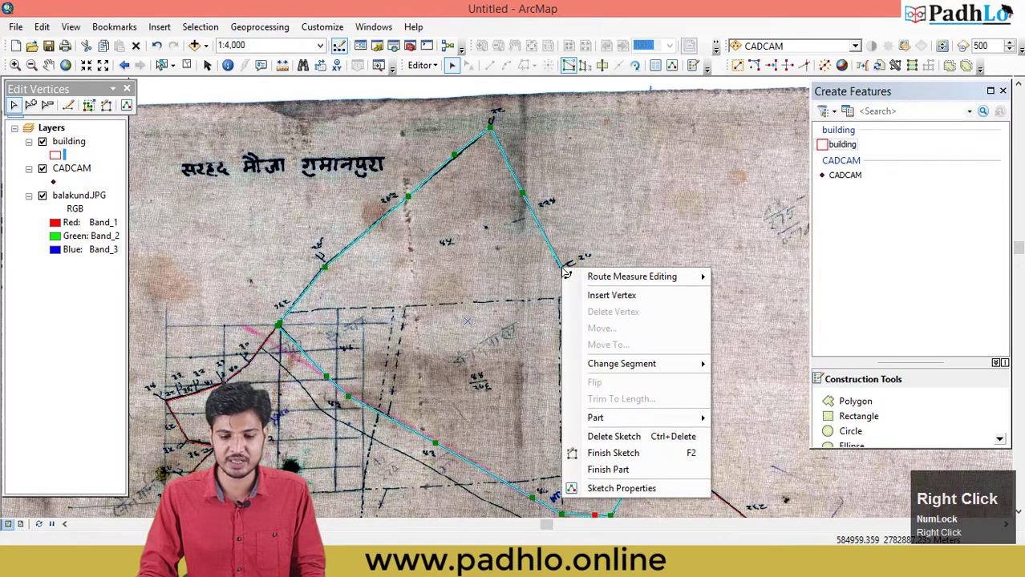
click(625, 297)
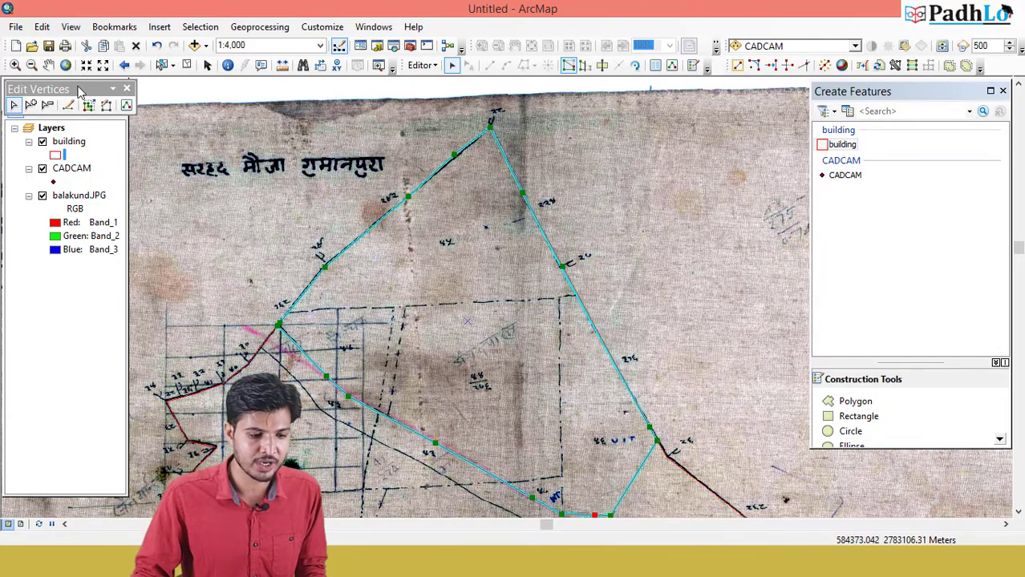
Close the Edit Vertices tools and clear the northern polygon's selection
drag(78, 92, 92, 108)
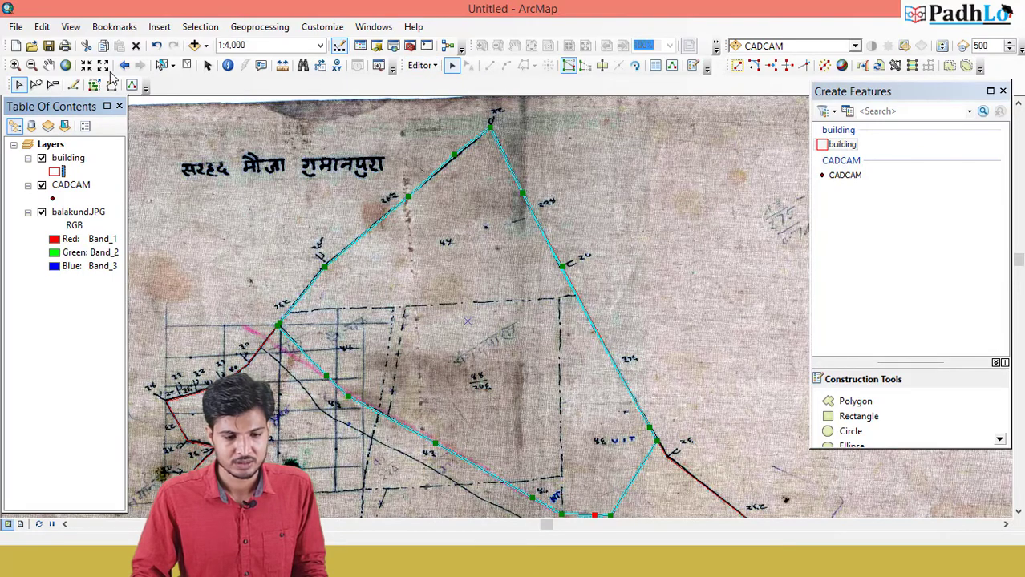
click(134, 111)
drag(135, 111, 138, 112)
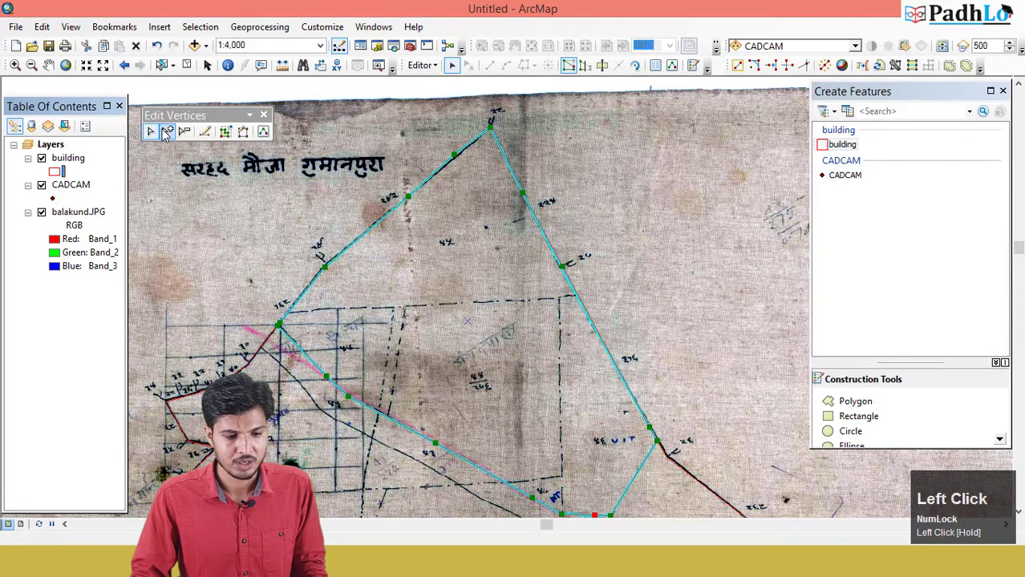
click(268, 112)
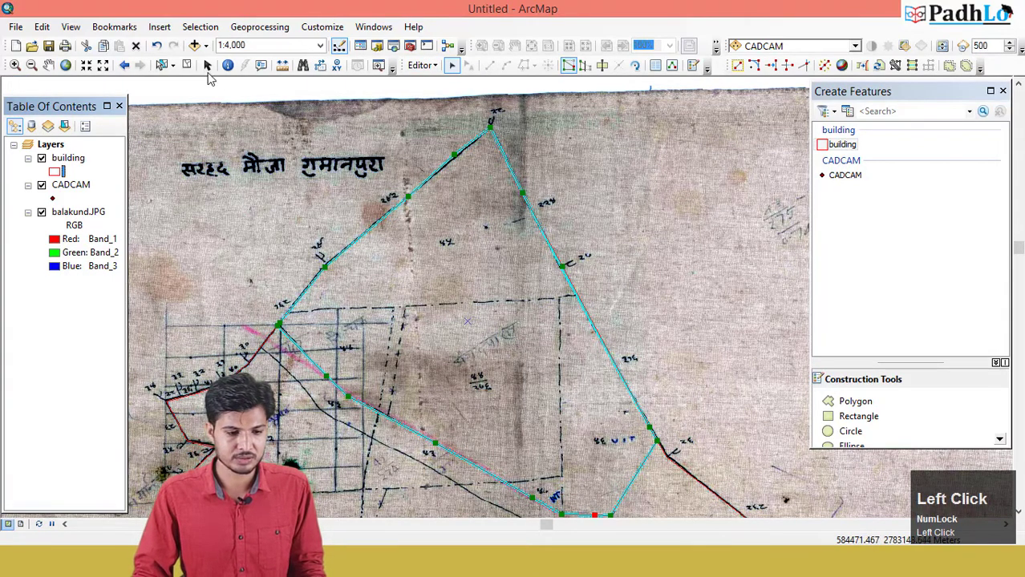
click(163, 66)
click(186, 65)
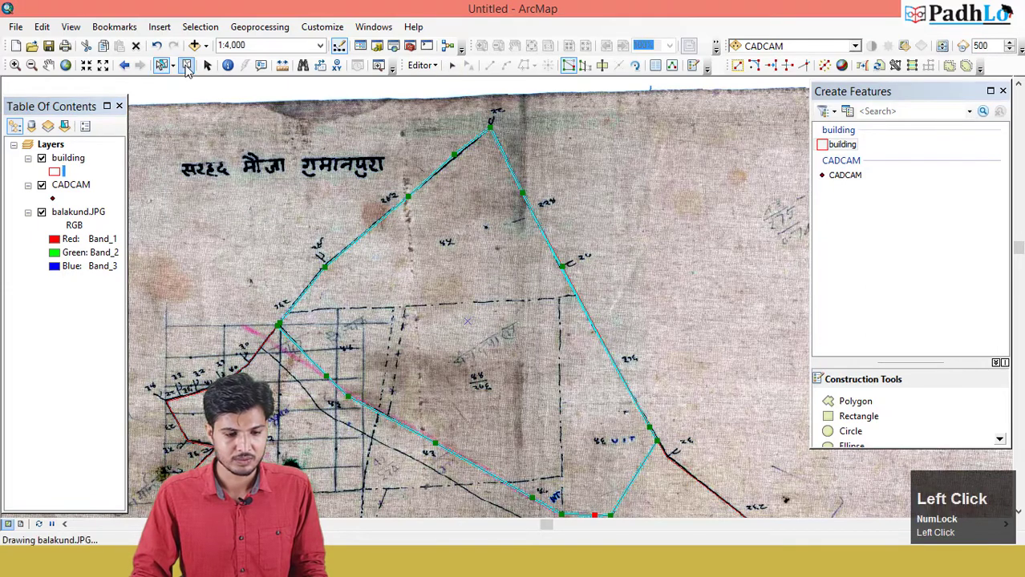
scroll(509, 247, up, 4)
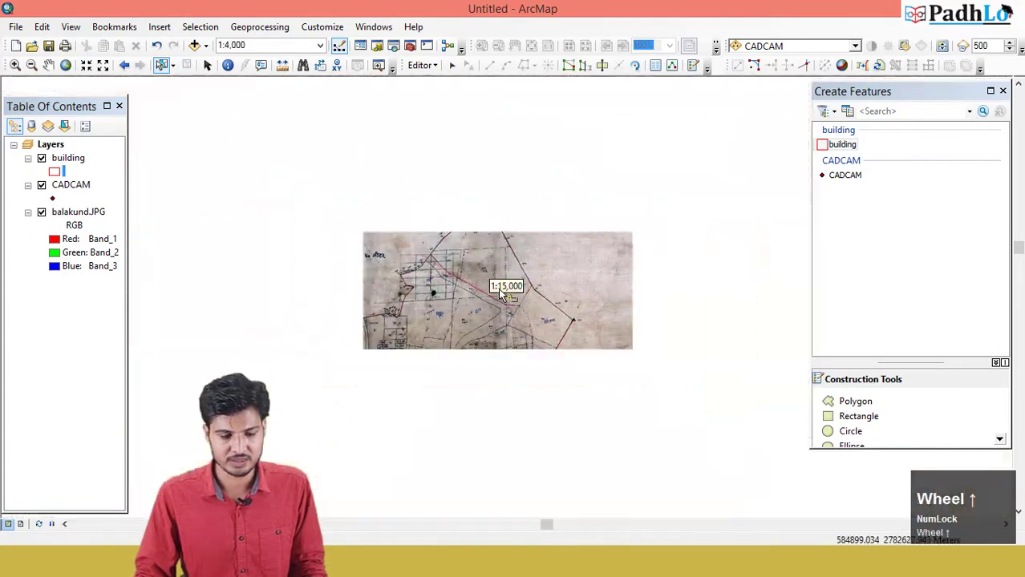
Set the outline width of the building layer's polygon symbol to 2
click(54, 172)
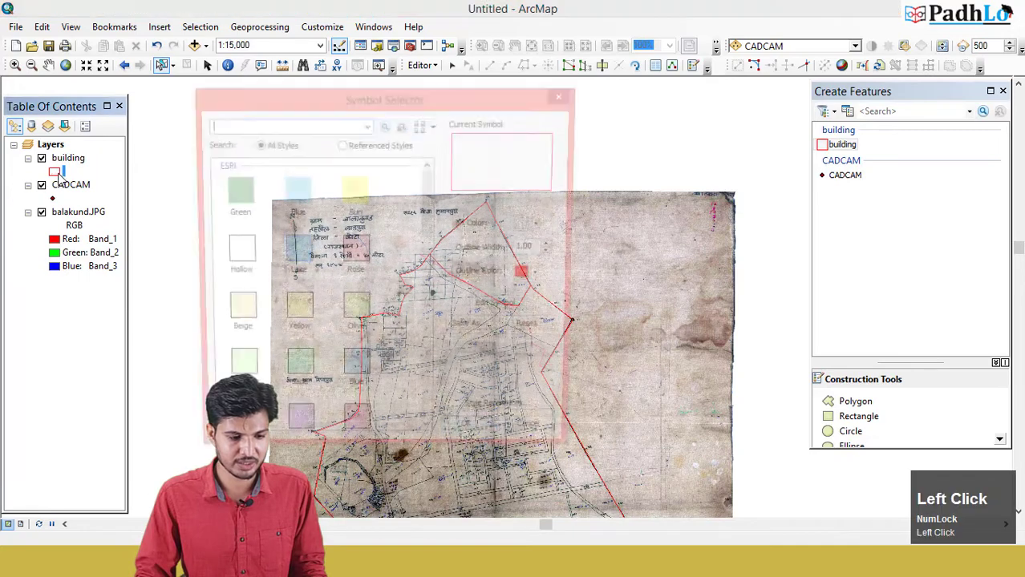
click(554, 249)
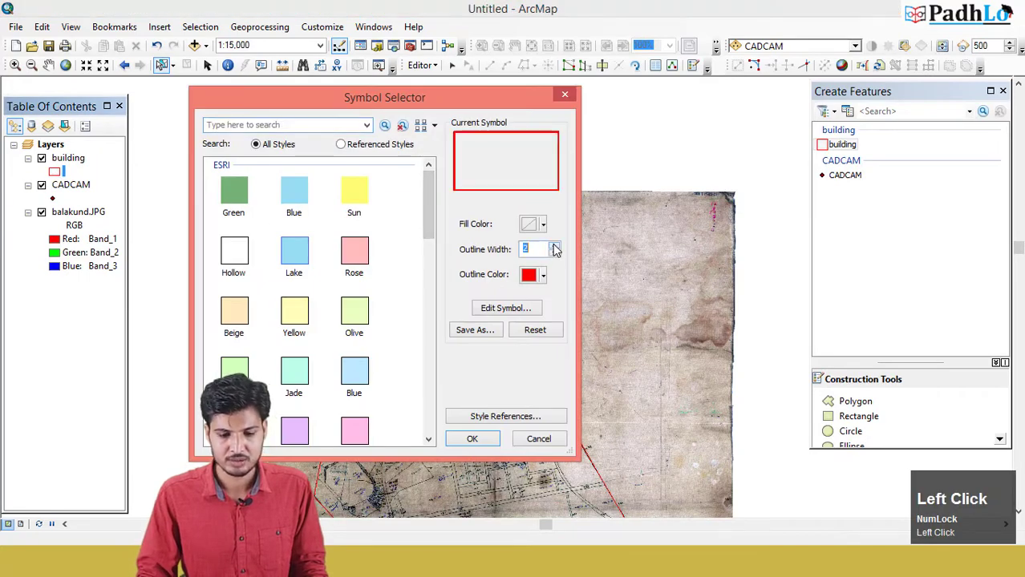
click(472, 439)
Select the large southern polygon and the northern polygon in turn to check them as separate features
middle_click(642, 214)
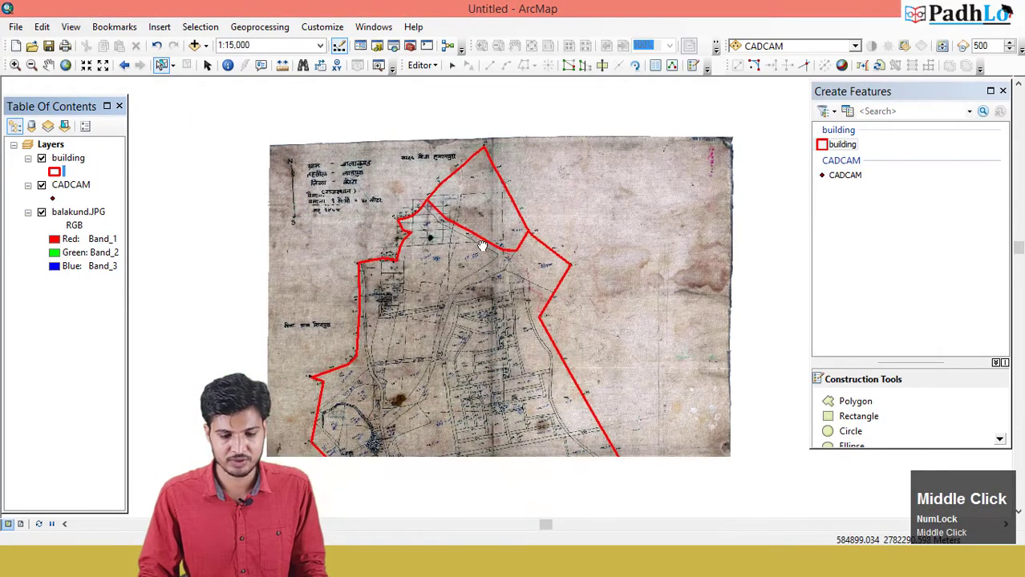
click(642, 214)
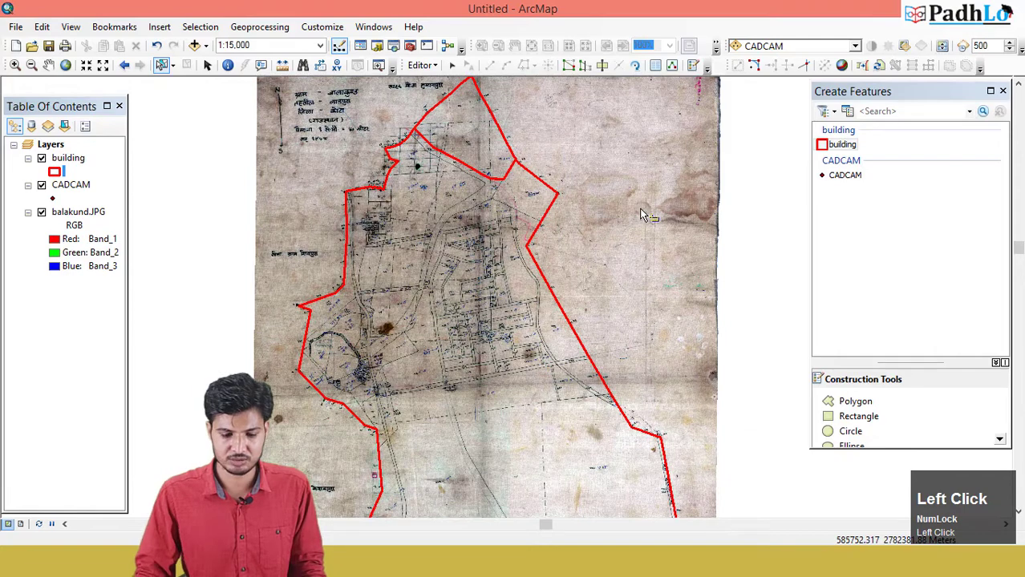
middle_click(502, 249)
click(503, 247)
click(474, 307)
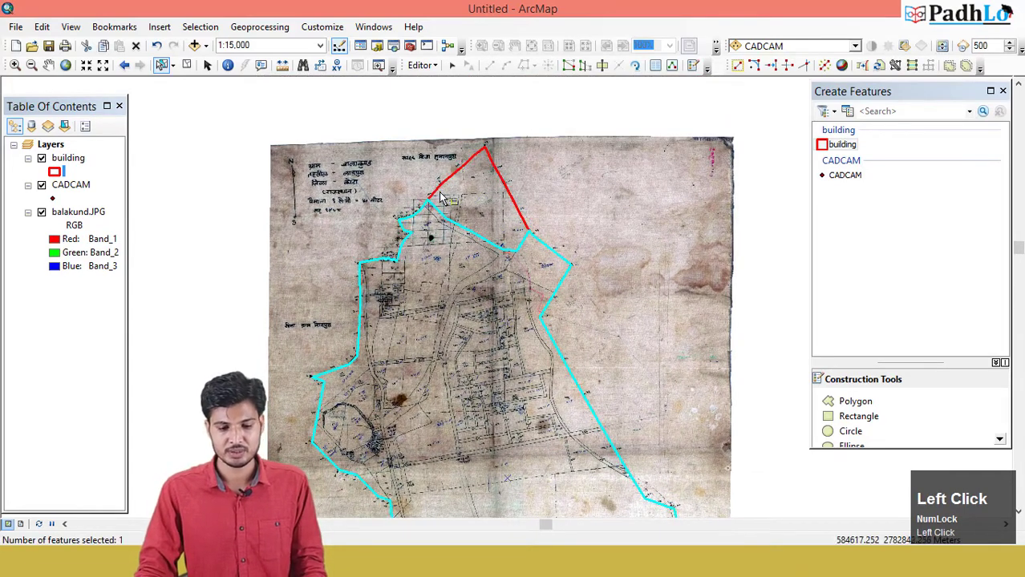
click(467, 190)
click(445, 297)
click(473, 193)
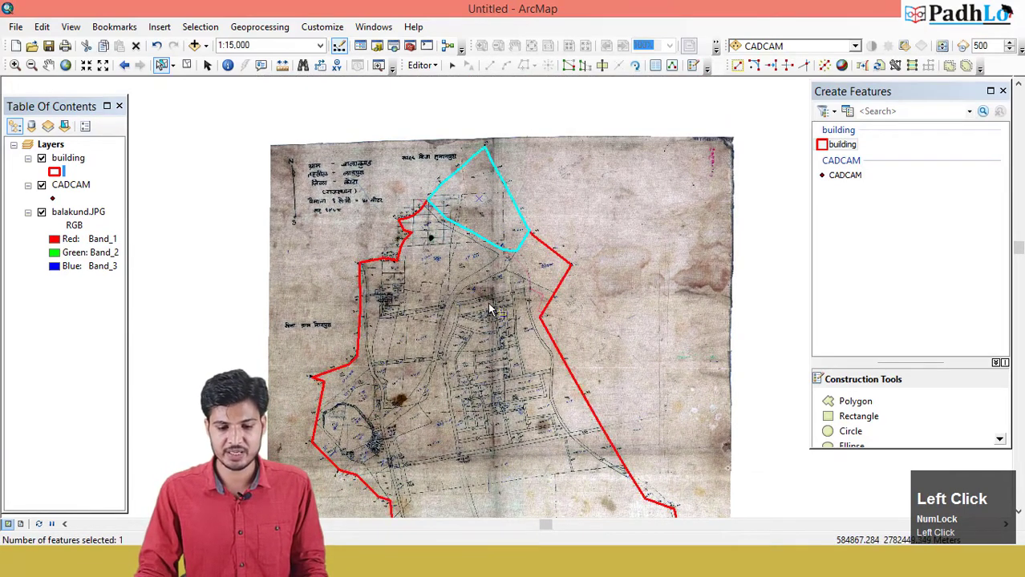
Examine the full village boundary on the scanned map and the selected northern polygon's edges up close
middle_click(505, 301)
scroll(498, 196, up, 3)
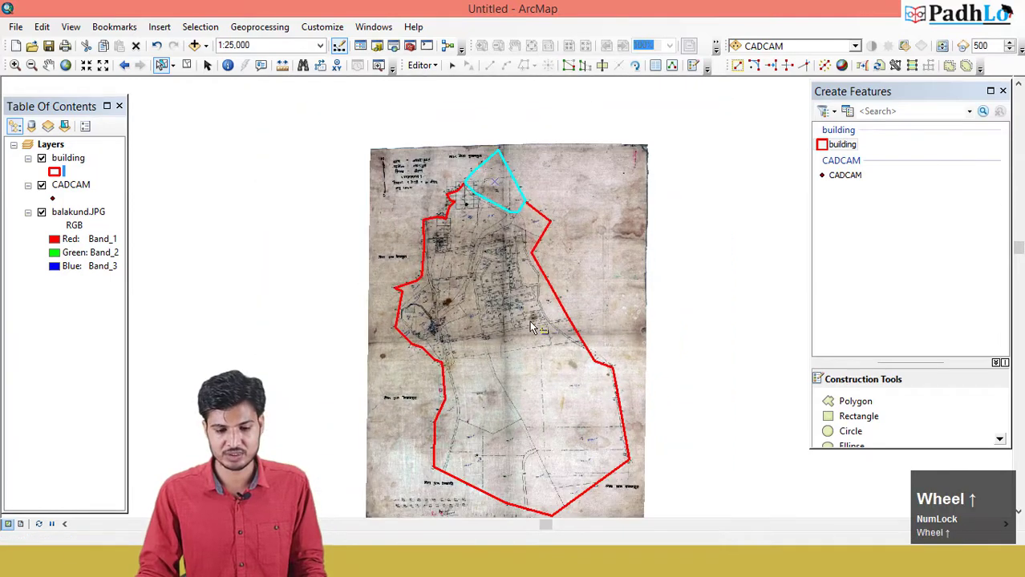
click(490, 235)
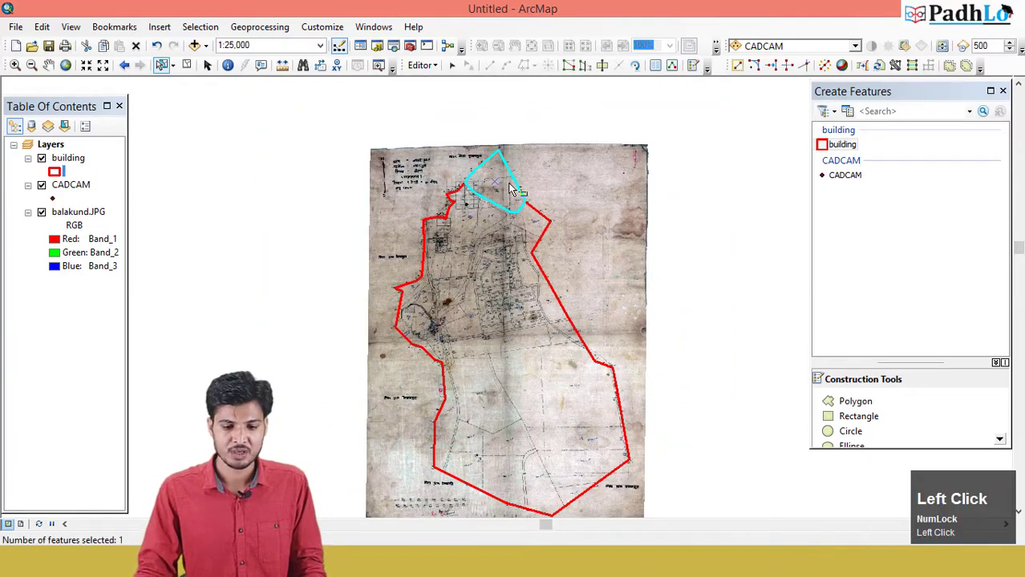
click(486, 233)
click(477, 230)
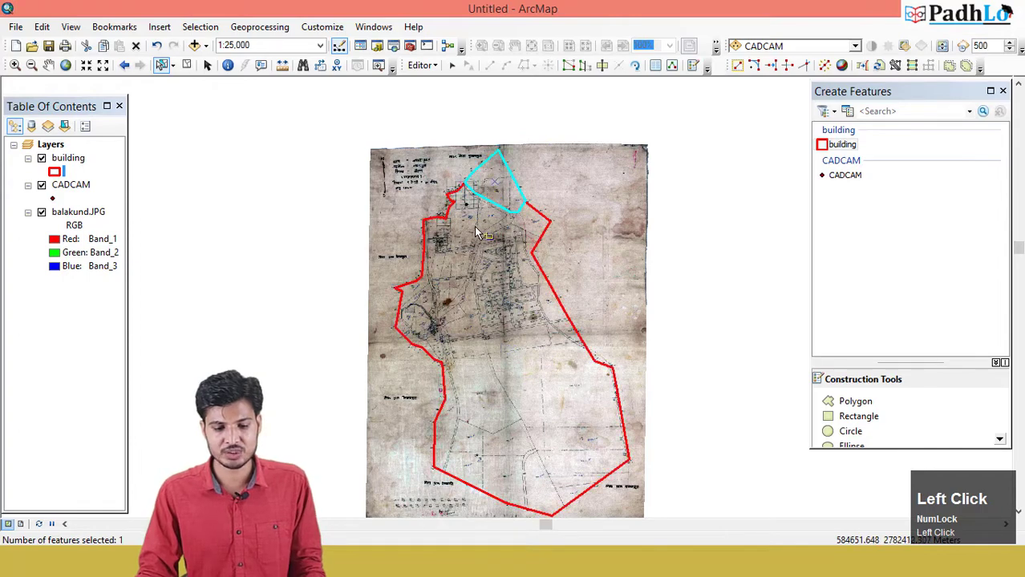
click(475, 228)
click(475, 228)
scroll(493, 226, down, 3)
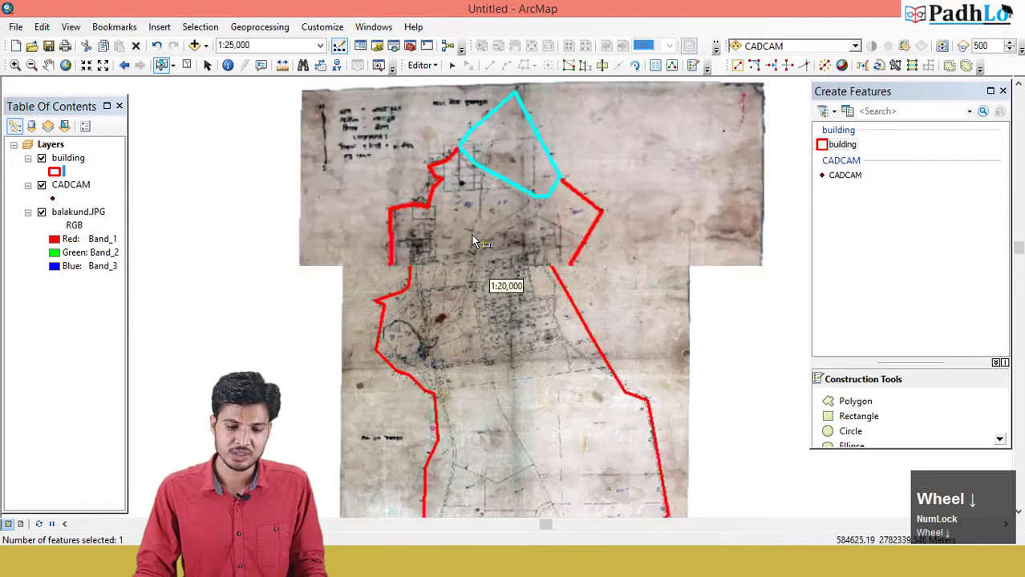
middle_click(511, 225)
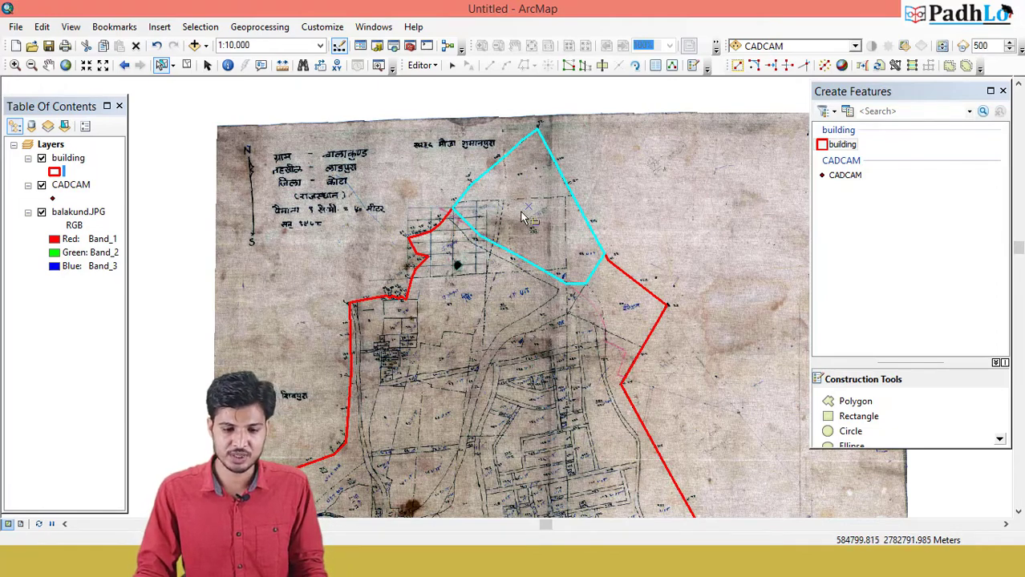
scroll(523, 218, down, 3)
middle_click(550, 180)
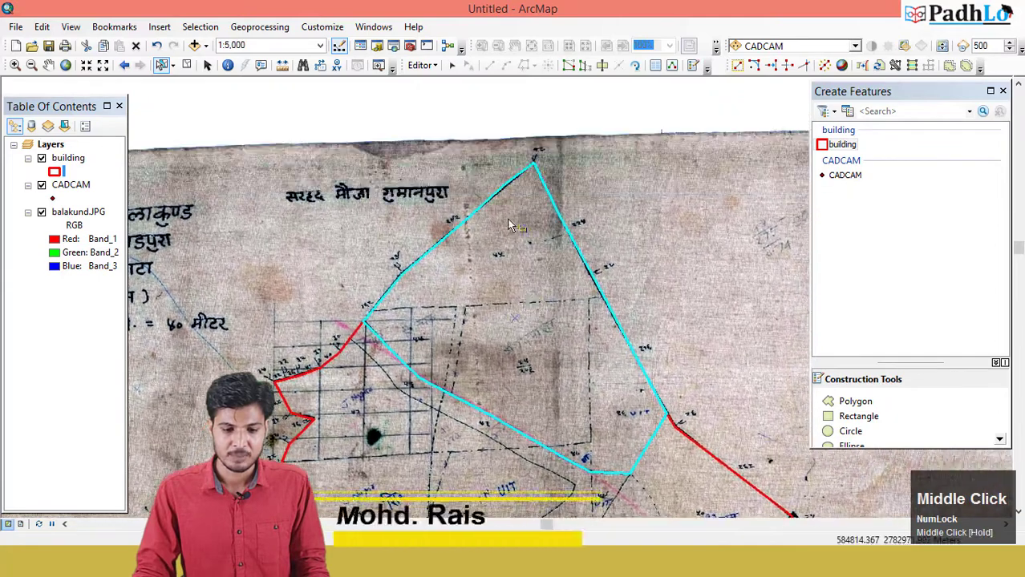
scroll(504, 241, down, 2)
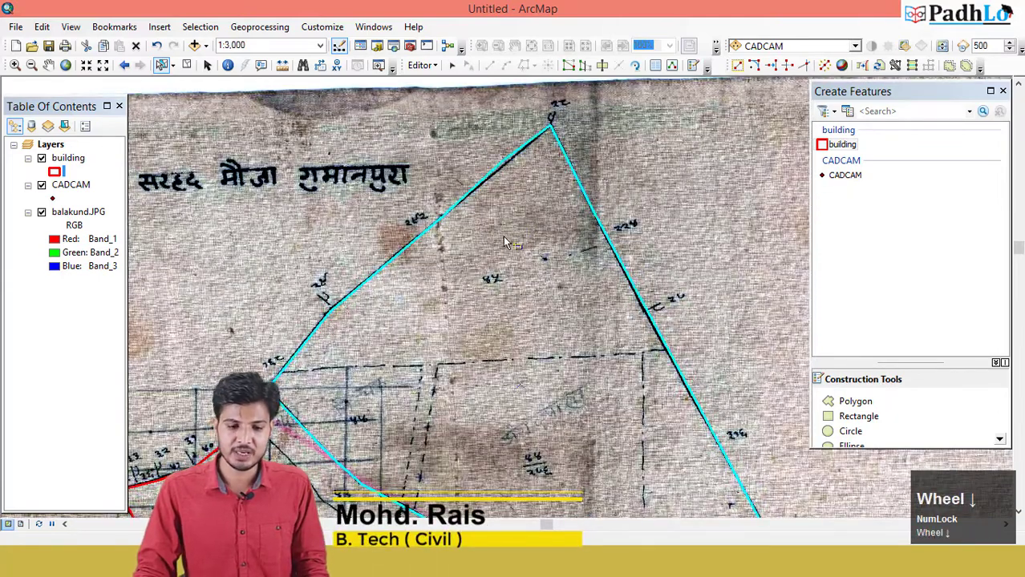